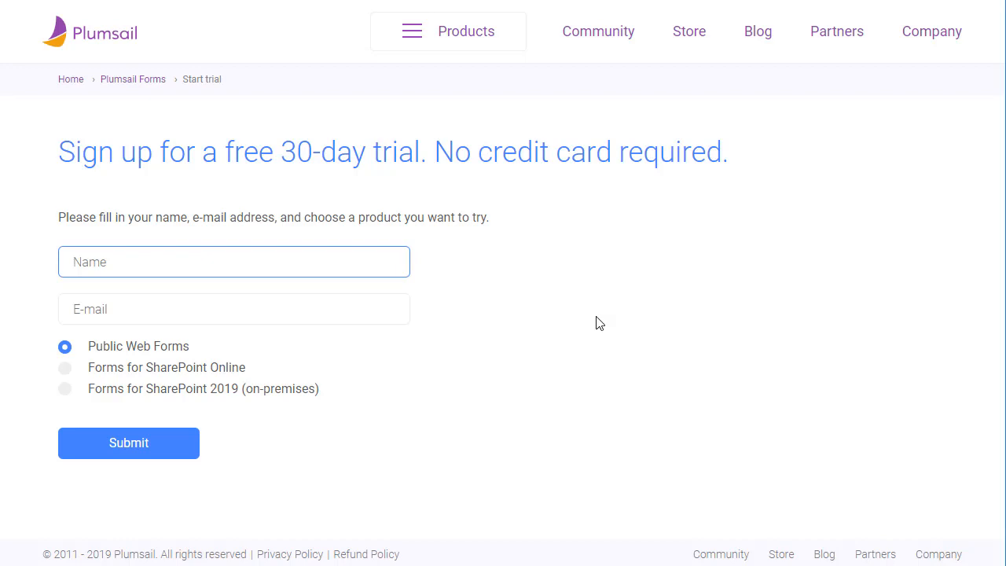
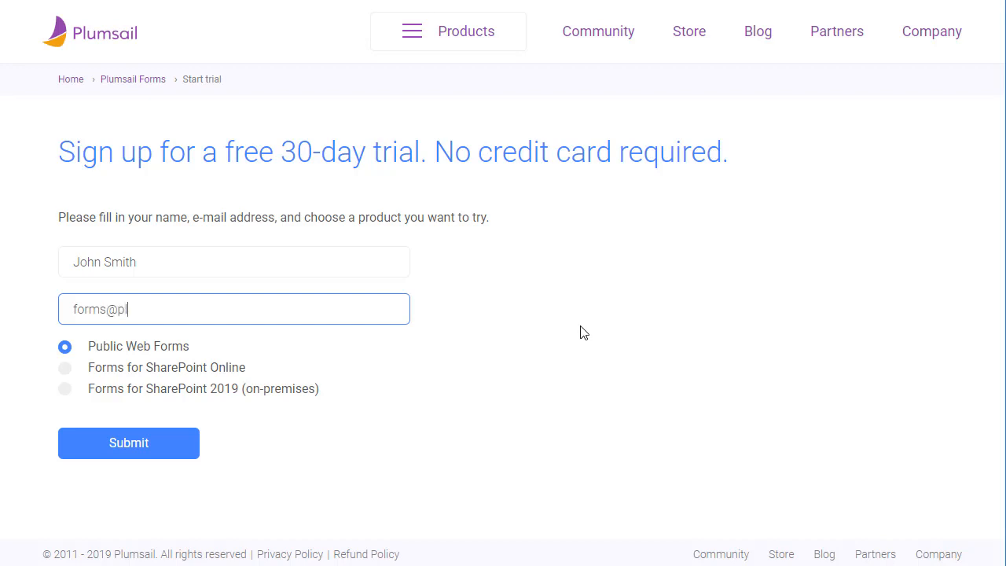
Enter the e-mail address on the Public Web Forms 30-day trial form and submit it
key(Tab)
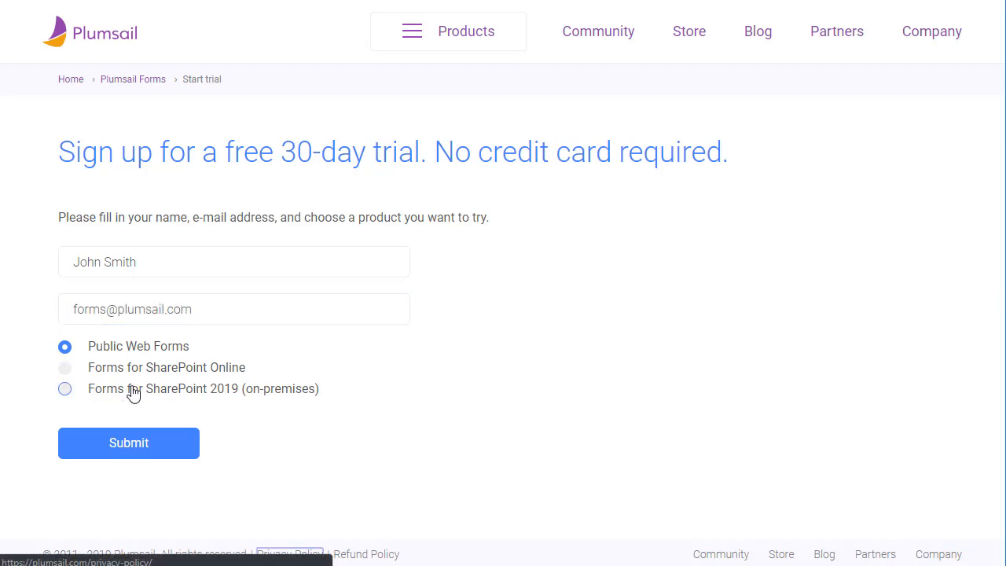
click(140, 443)
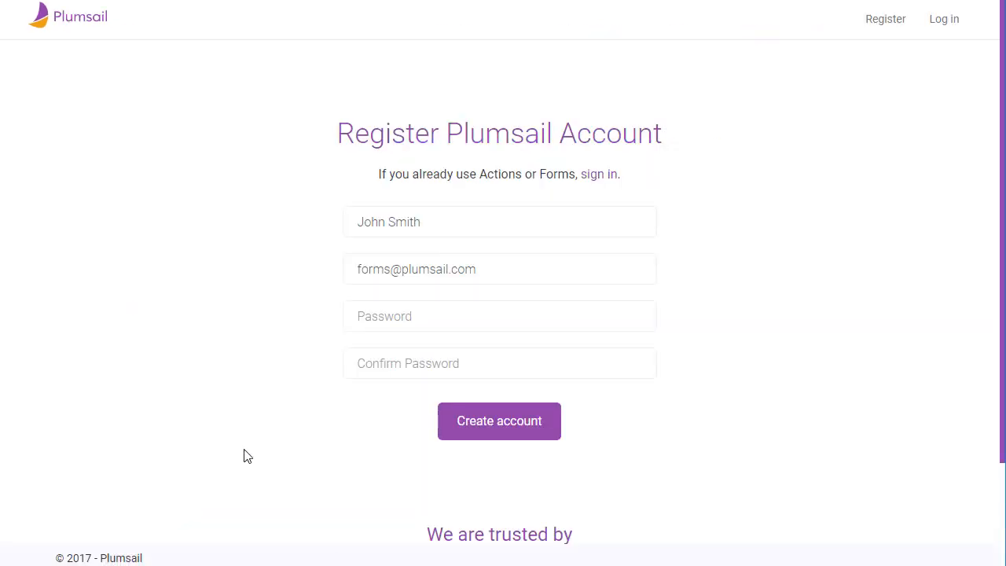
Enter and confirm the account password, then create the Plumsail account
click(507, 308)
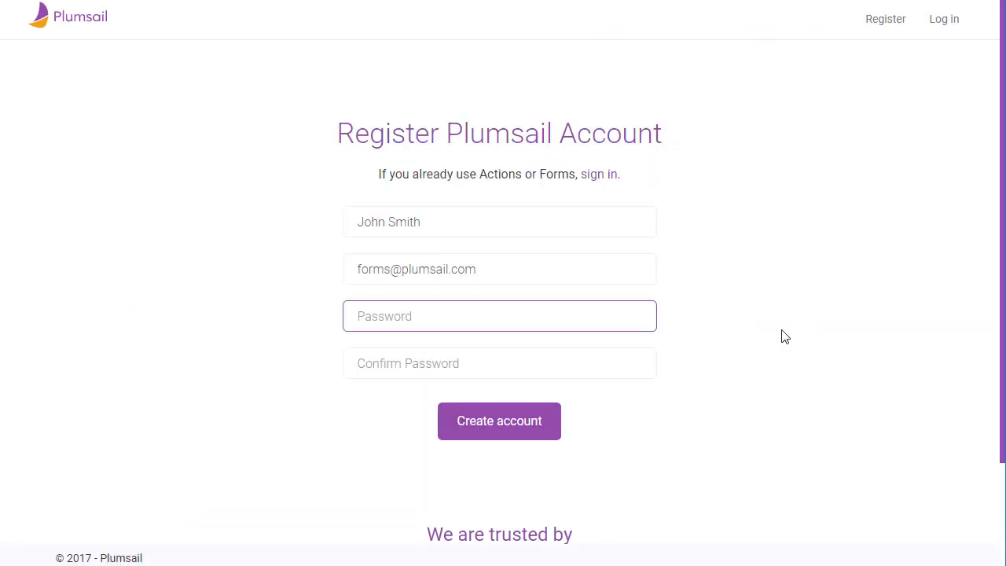
text(••••••••)
key(Tab)
text(••)
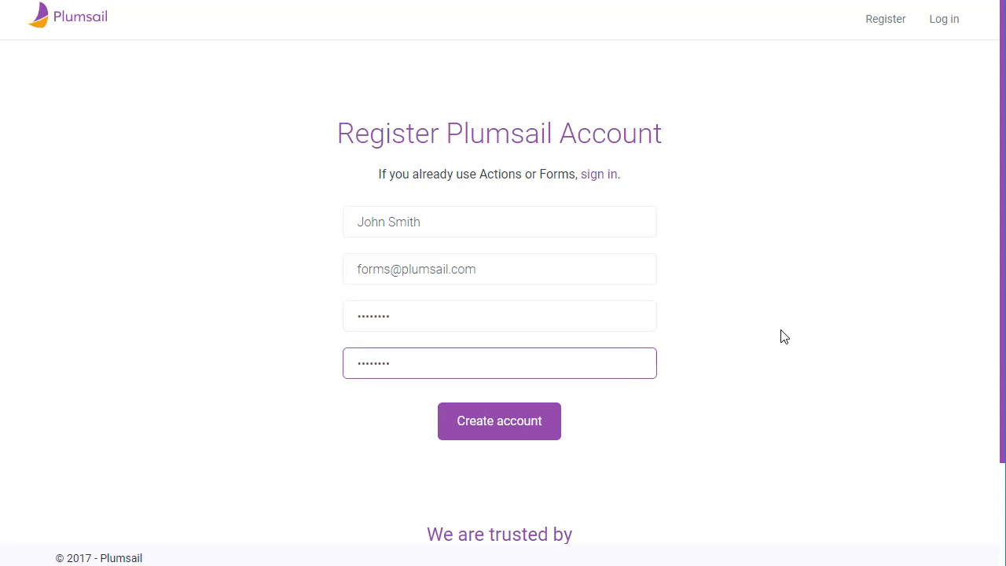
click(527, 422)
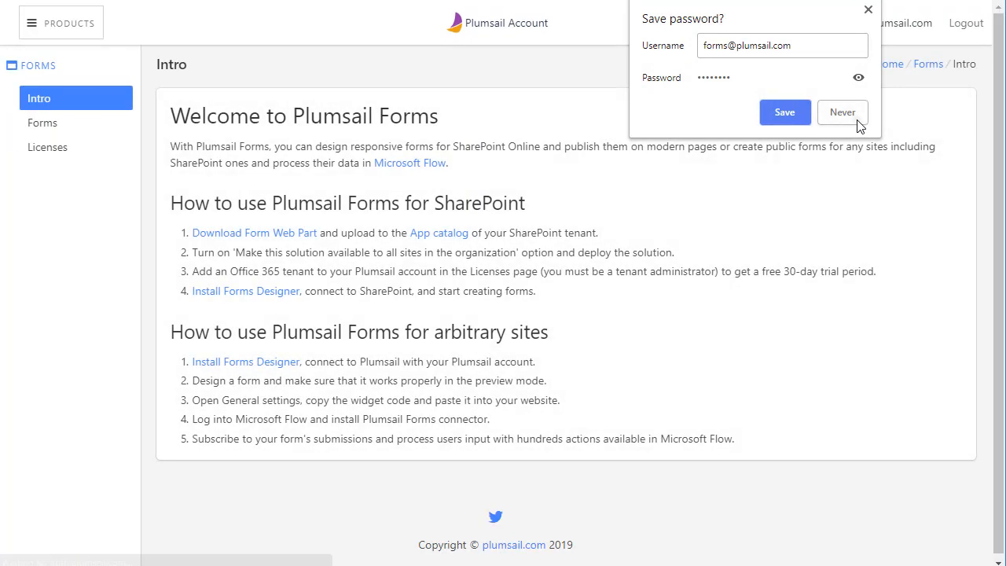
Decline saving the browser password, then download, run and approve installing Forms Designer
click(842, 114)
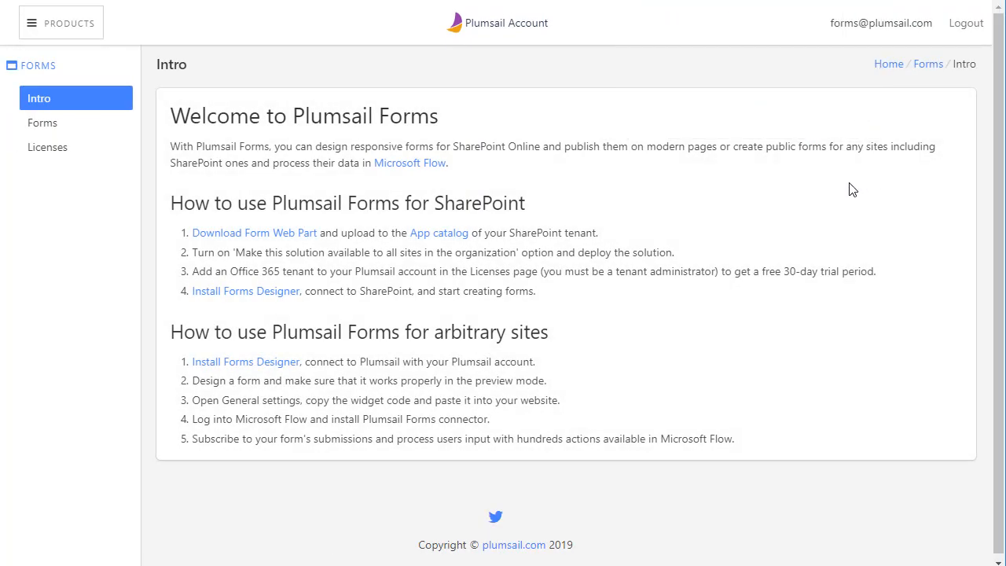
click(292, 367)
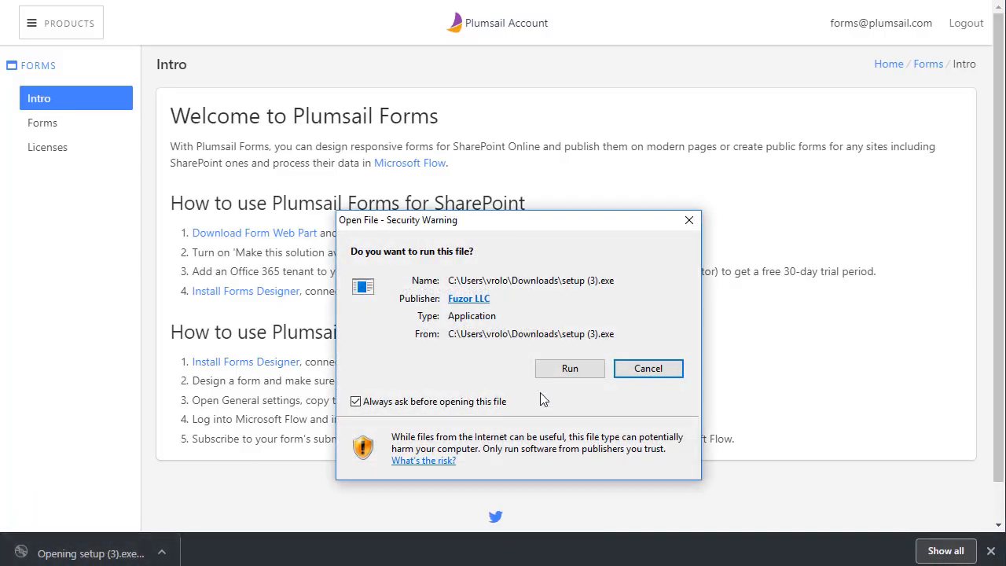
click(571, 370)
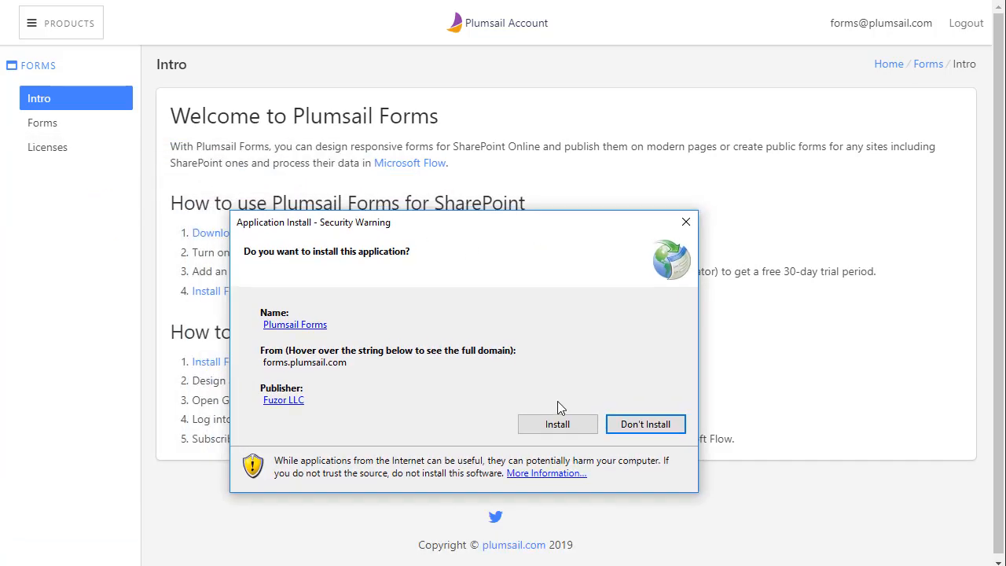
click(557, 425)
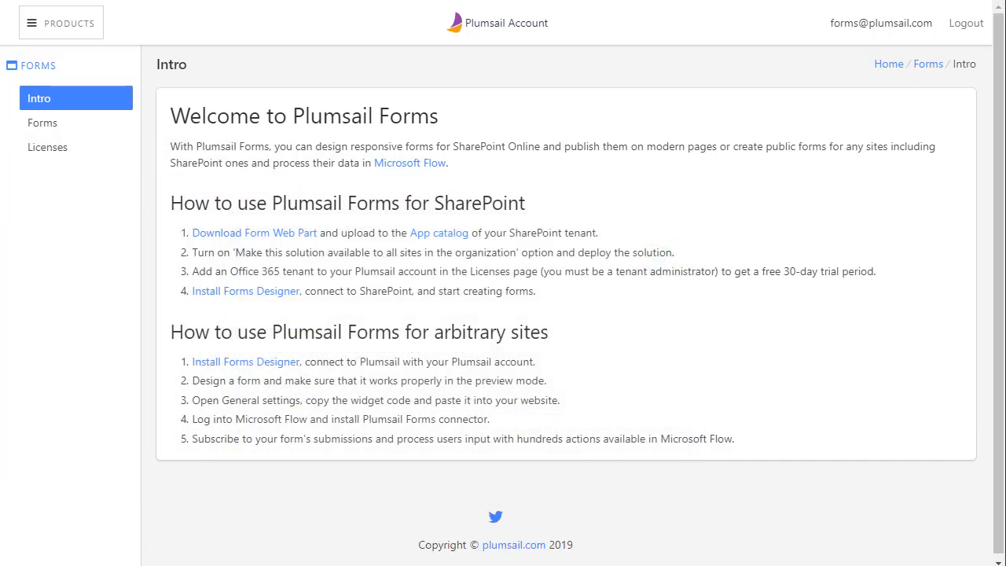
Move the installer progress window aside and allow Designer.exe to run once installed
drag(338, 222, 393, 245)
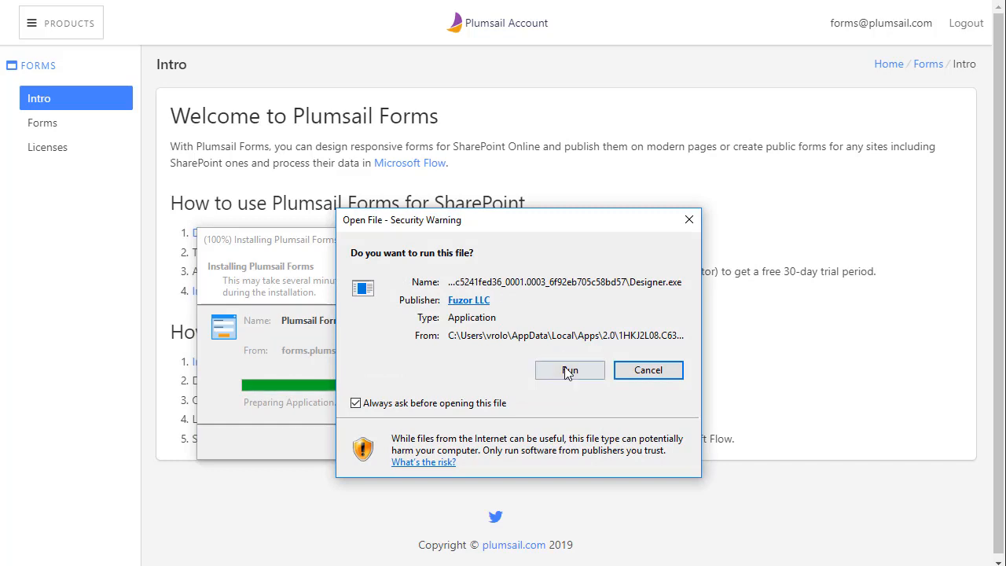
click(567, 369)
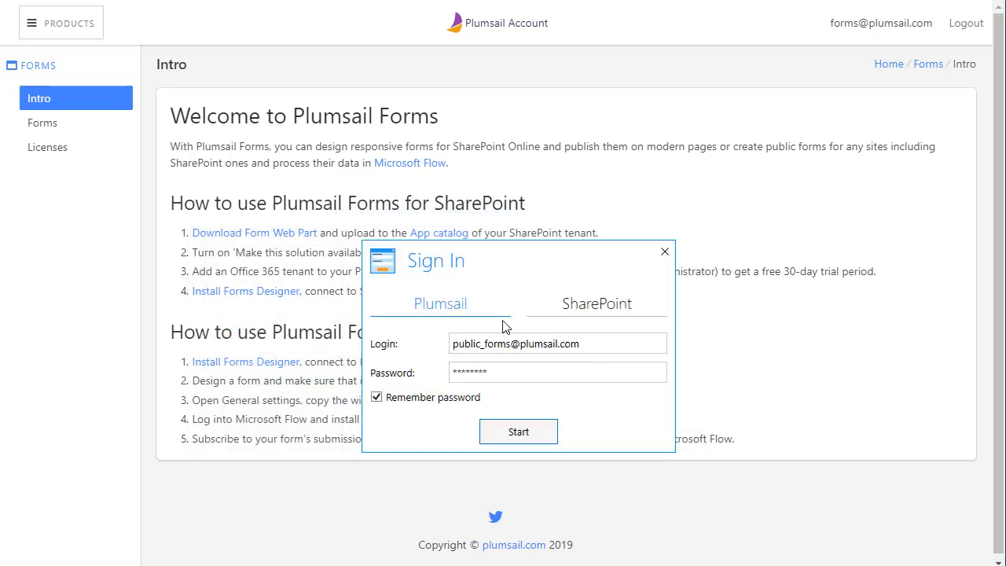
Replace the prefilled login and password on the Plumsail tab and start the designer
key(BackSpace)
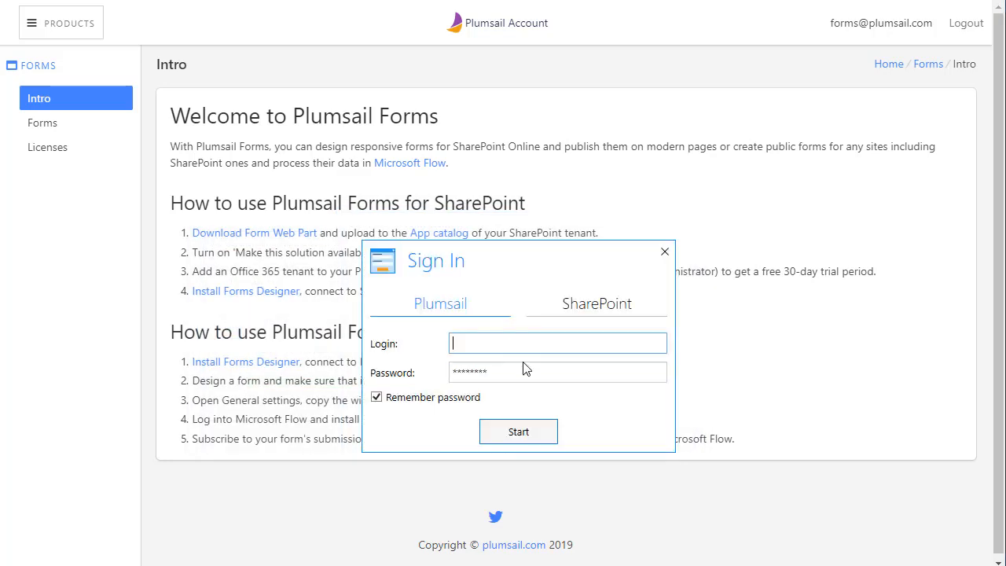
drag(530, 372, 418, 332)
key(BackSpace)
click(488, 346)
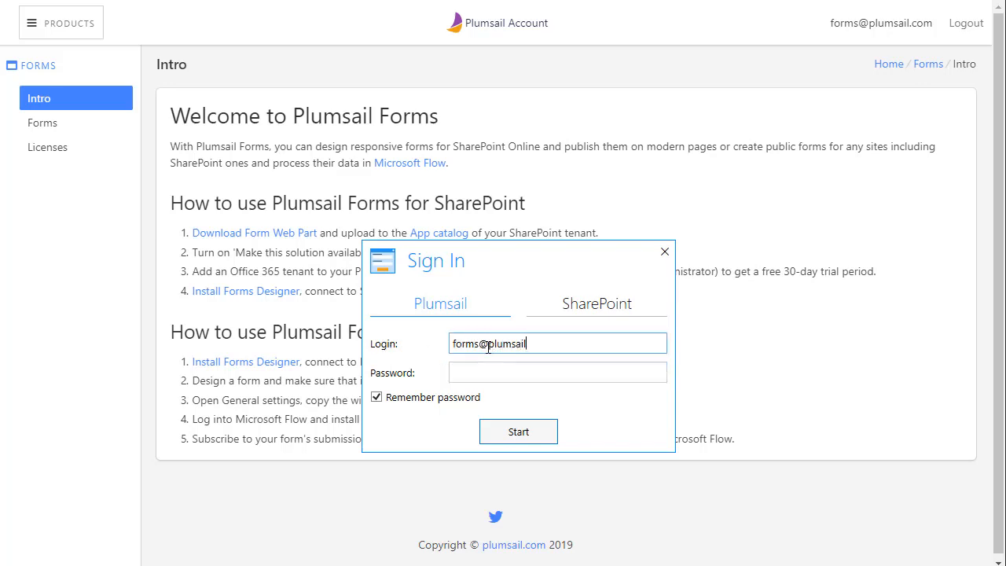
key(Tab)
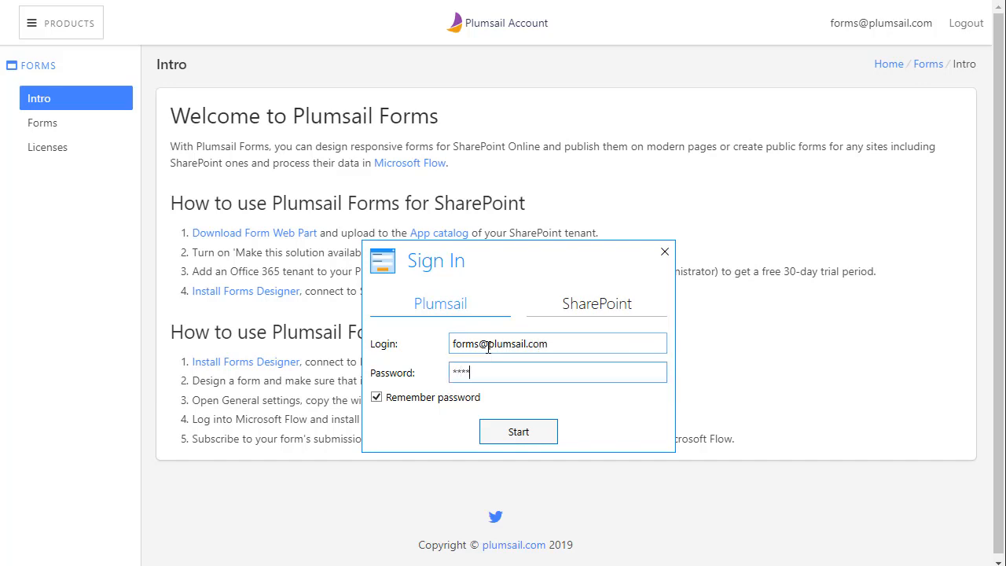
click(538, 433)
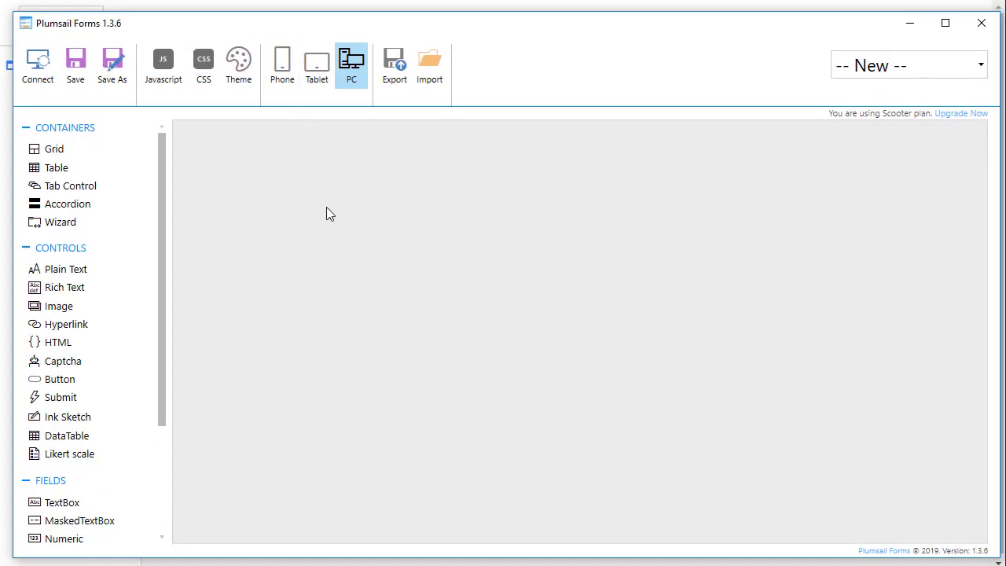
Add a width-12 Header1 text 'Report Form' named Header, and place a text box below
drag(65, 269, 243, 136)
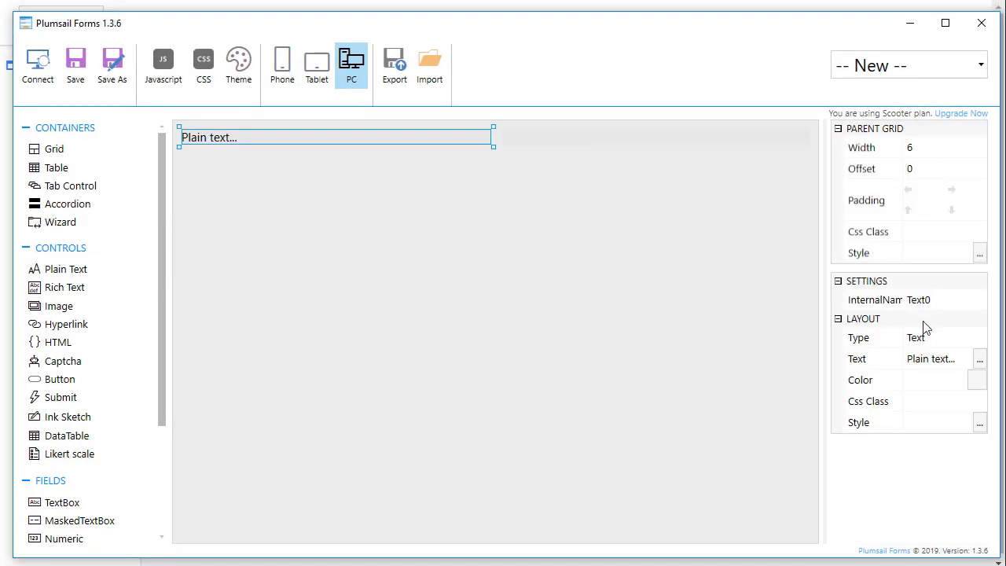
click(944, 358)
text(Report )
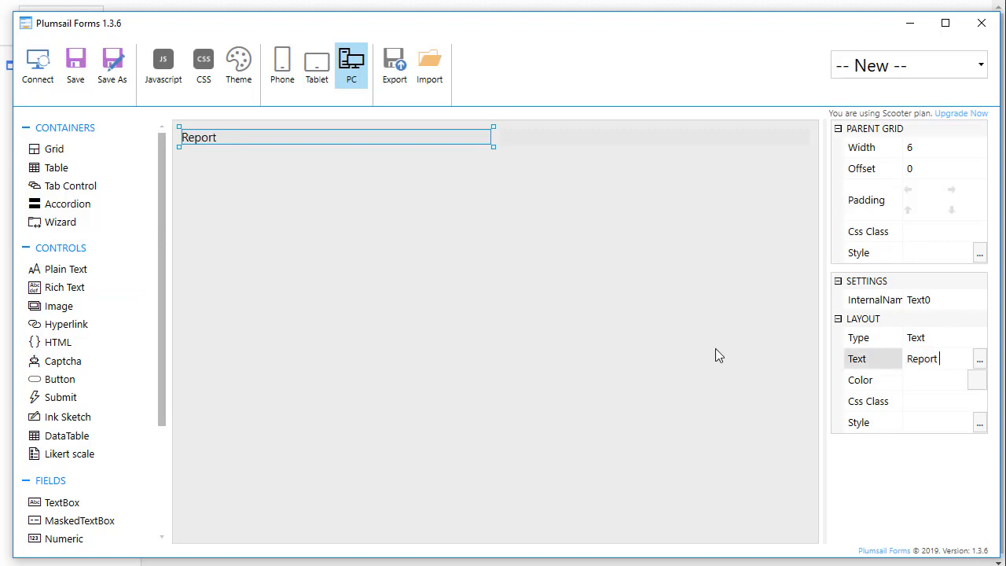
text(Form)
click(944, 338)
click(943, 337)
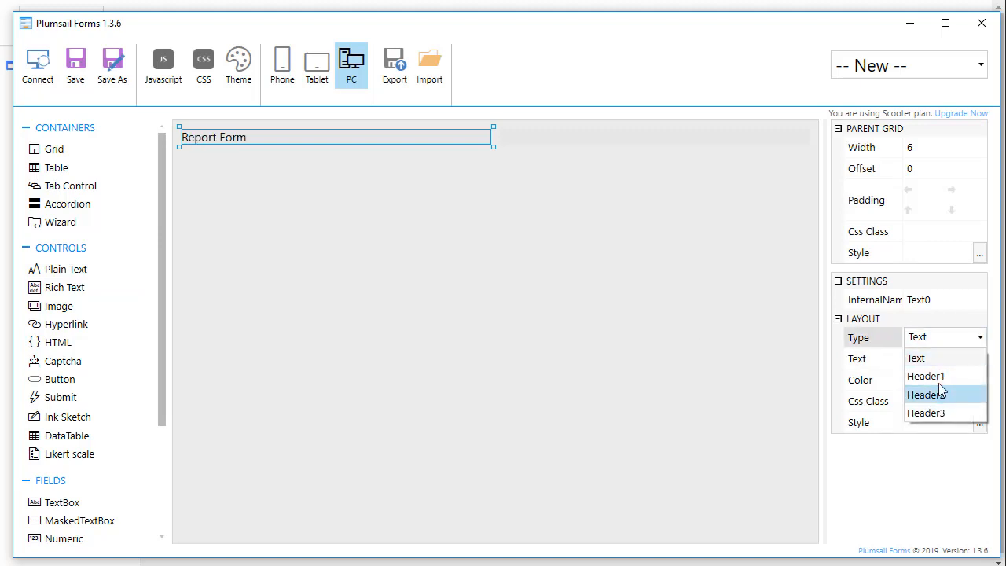
click(936, 376)
double_click(934, 300)
text(H)
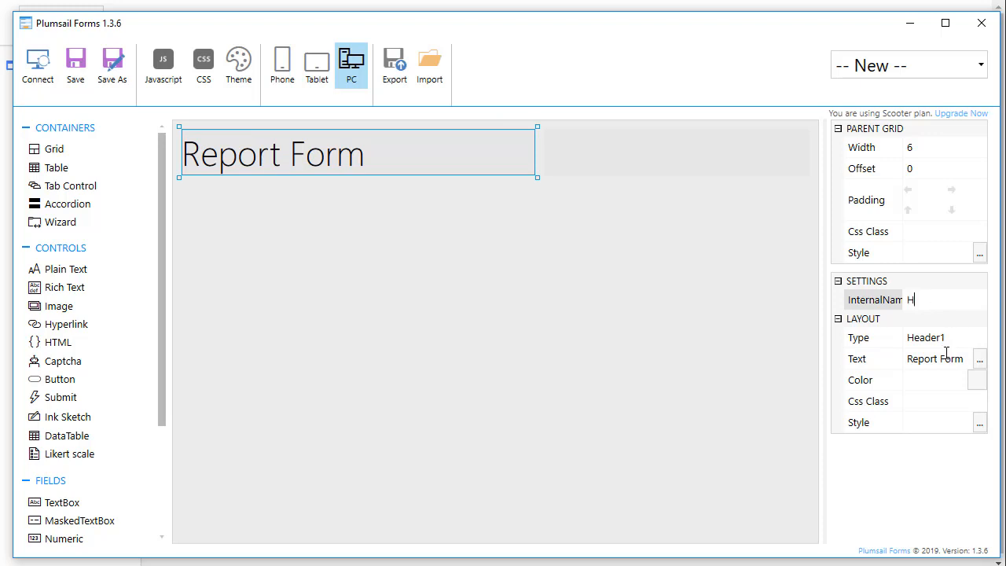
text(eader)
click(959, 150)
click(940, 365)
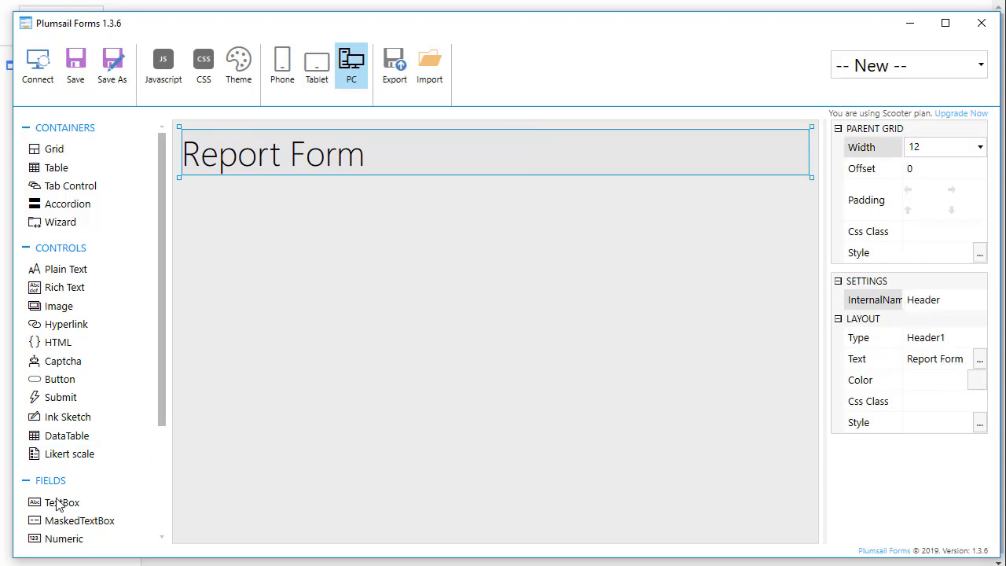
drag(60, 503, 436, 201)
Name the text box Title, label it Title, and stretch it to full width
click(928, 300)
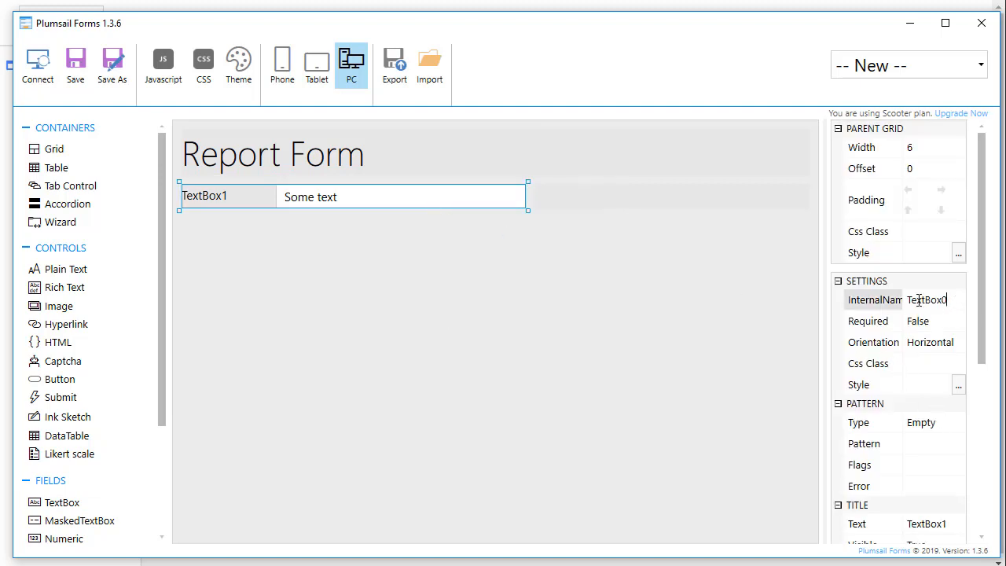
text(Title)
double_click(921, 300)
key(ctrl+c)
click(928, 523)
key(ctrl+v)
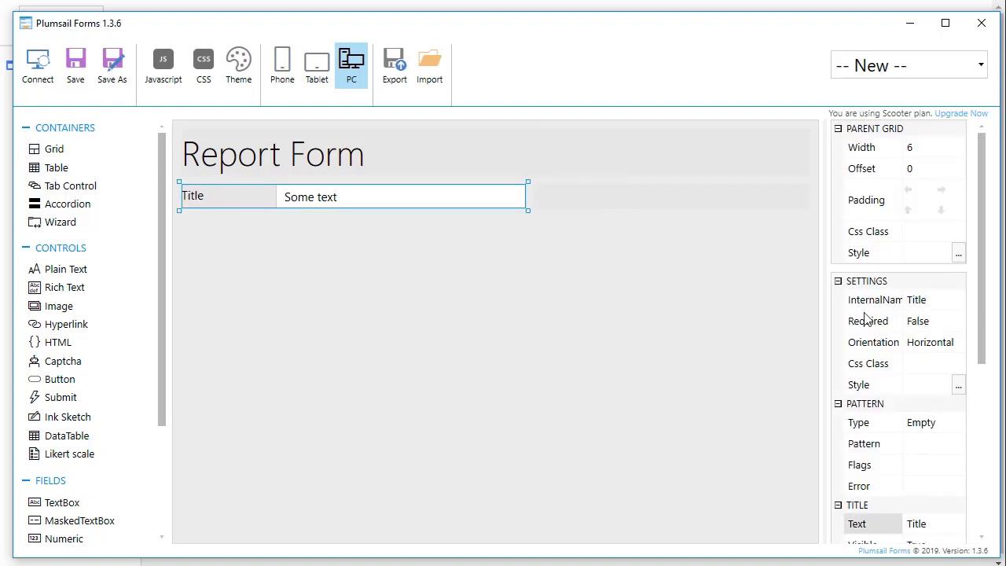
click(937, 144)
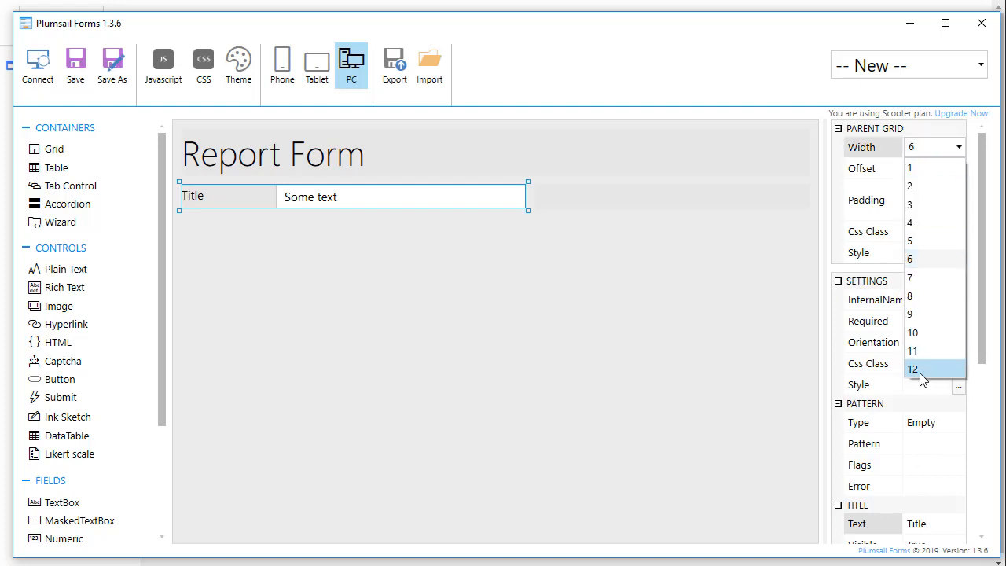
click(860, 368)
Add a full-width multiline field named Description, with vertical label and Plain mode
scroll(107, 437, down, 3)
drag(79, 406, 417, 303)
click(934, 155)
scroll(934, 154, down, 6)
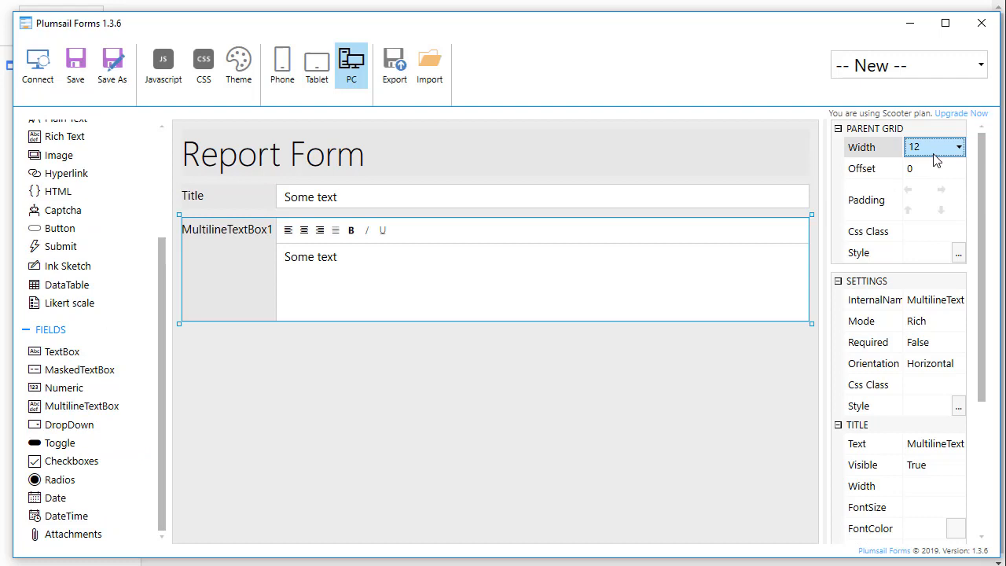
click(947, 298)
text(Description)
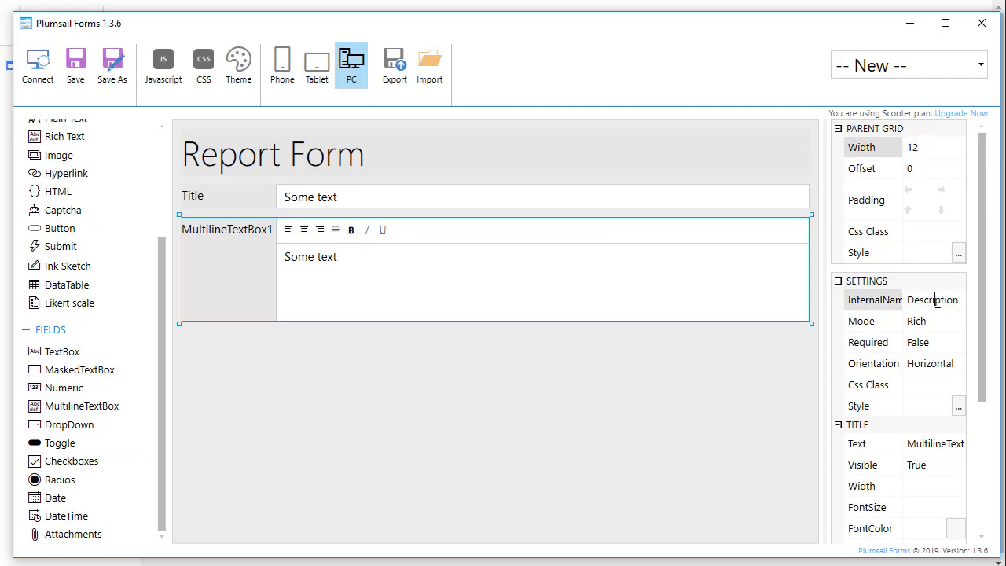
click(932, 444)
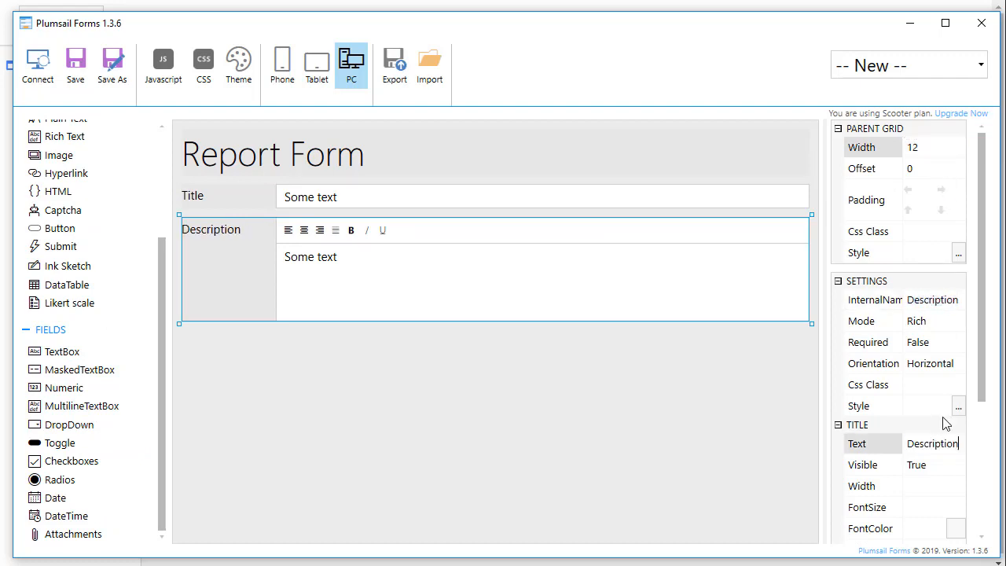
click(946, 365)
click(928, 398)
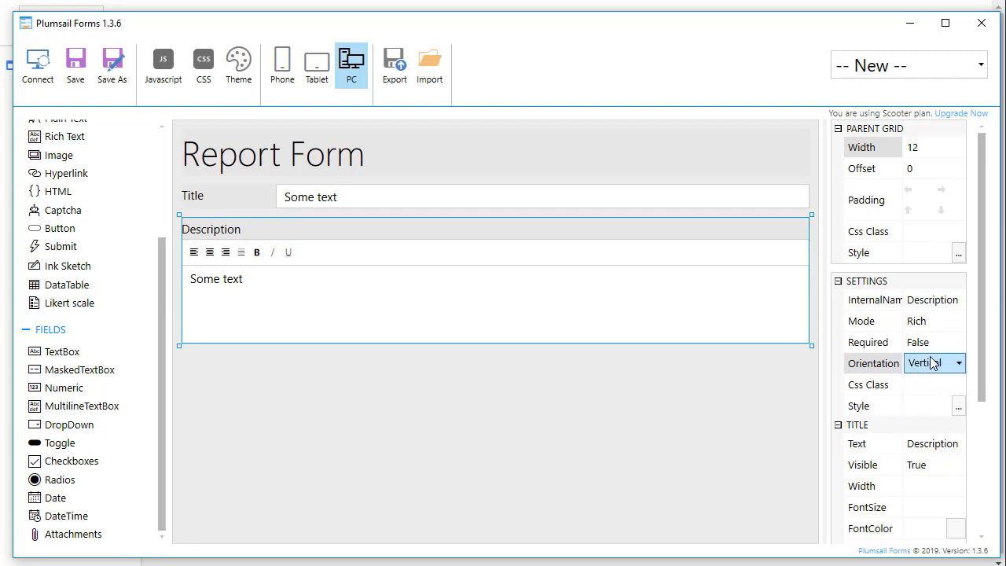
click(934, 322)
click(920, 340)
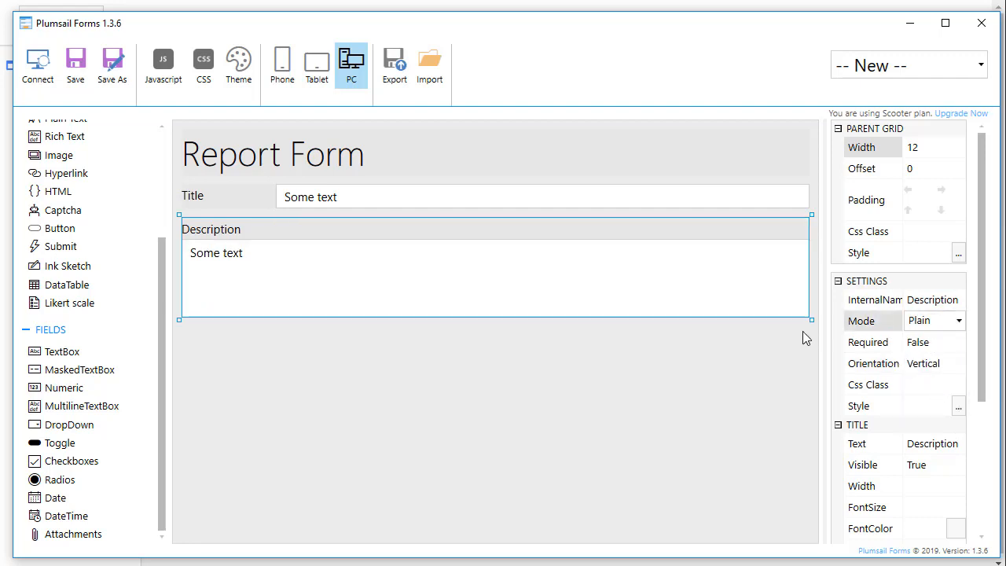
Set the Title field's orientation to Vertical
click(720, 209)
click(952, 344)
click(890, 382)
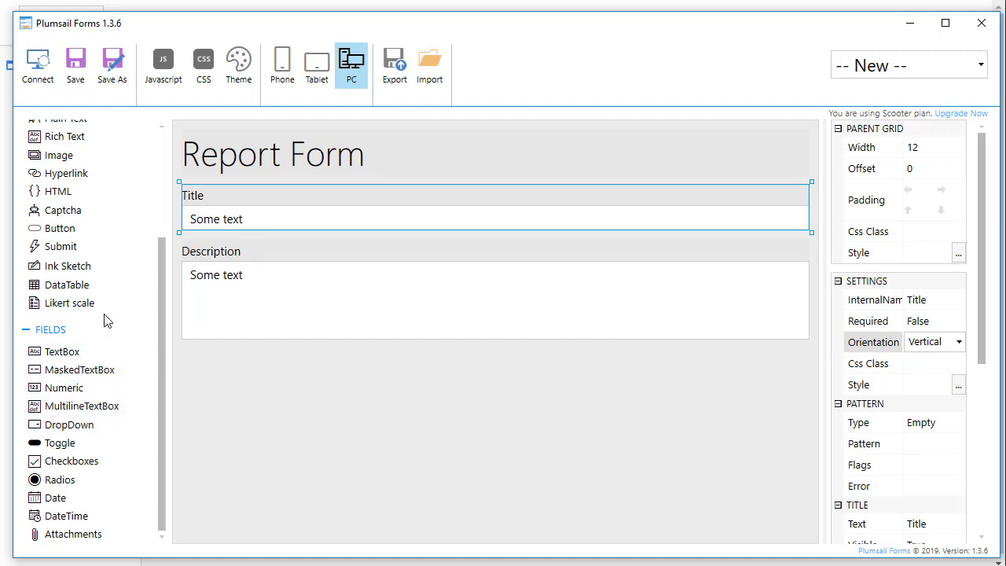
scroll(104, 310, up, 4)
Add a Submit button below Description and save the form as ReportForm
drag(74, 395, 236, 390)
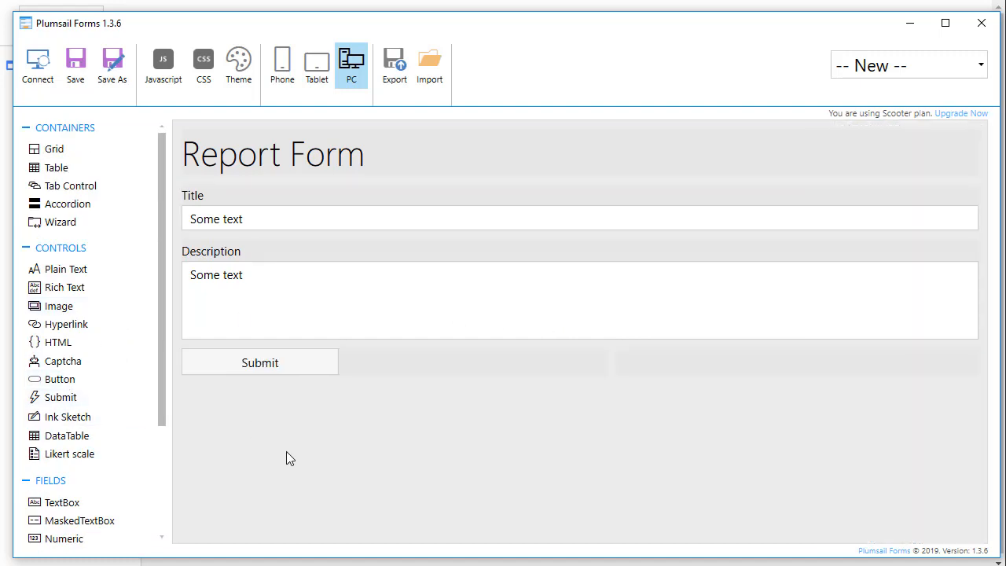
click(77, 82)
text(Report)
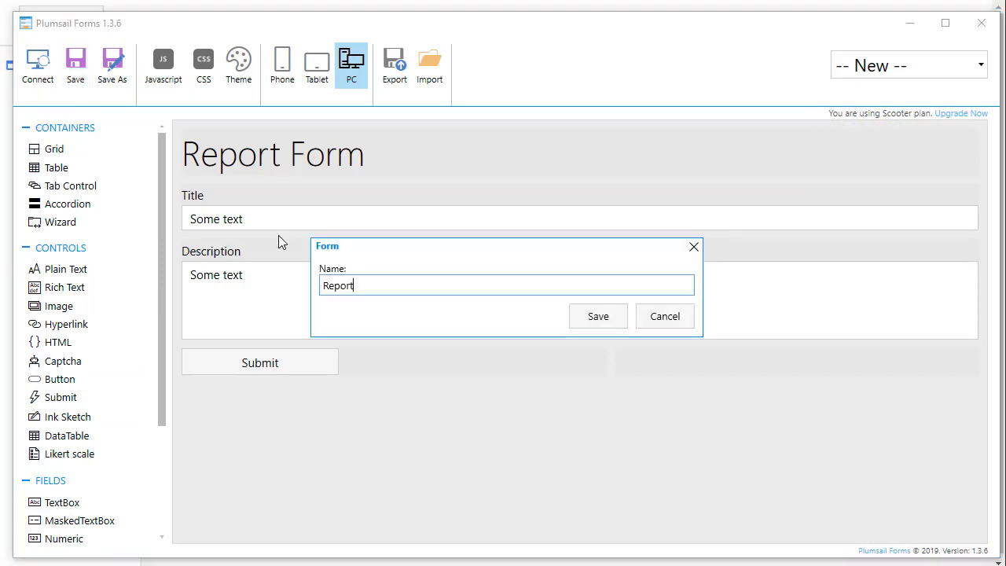
text(Form)
click(574, 313)
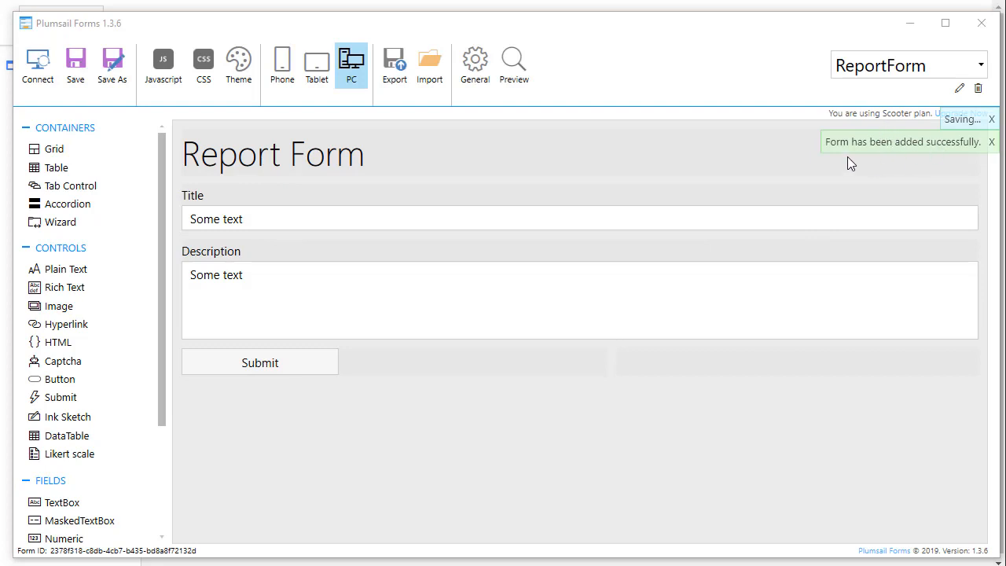
Preview the form, close the preview, and go to My flows in Microsoft Flow
click(514, 63)
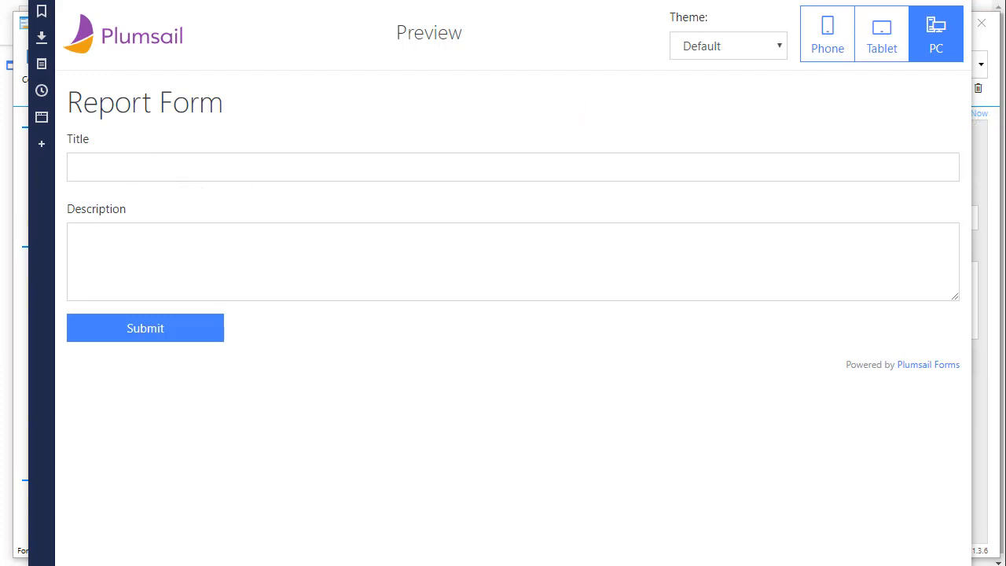
key(alt+Tab)
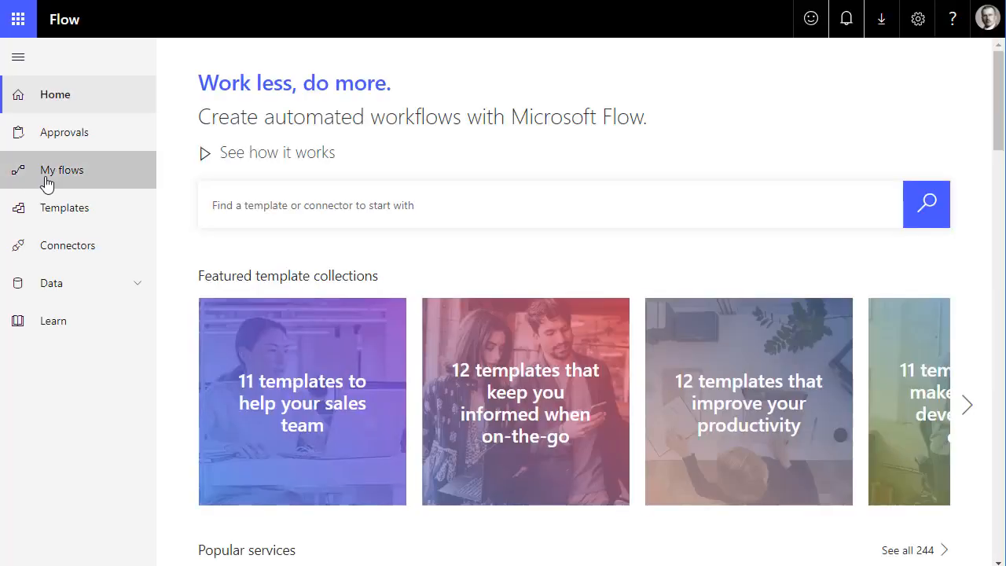
click(47, 182)
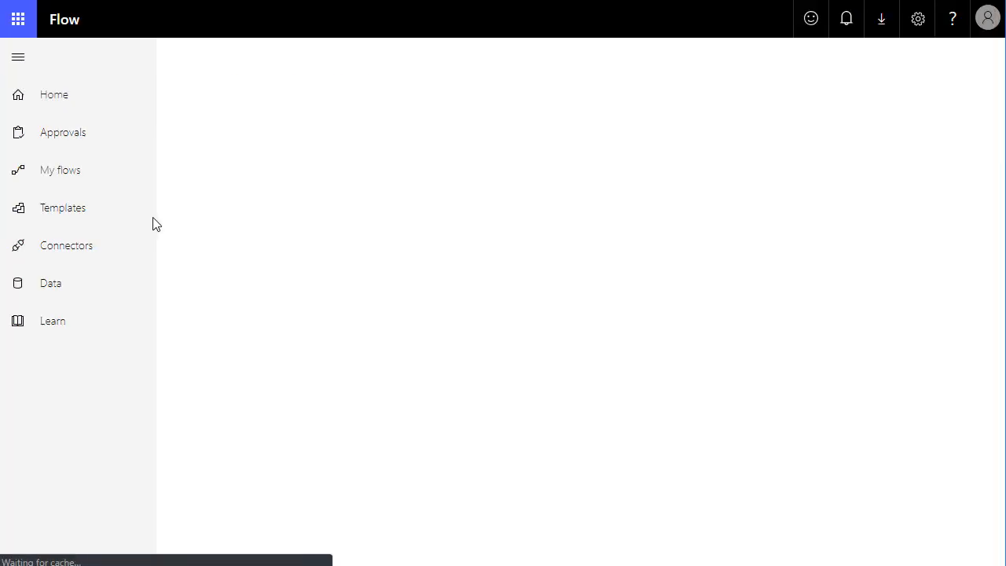
Create a blank flow with the Plumsail Forms 'Form is submitted' trigger, found by searching 'plumsail'
click(215, 61)
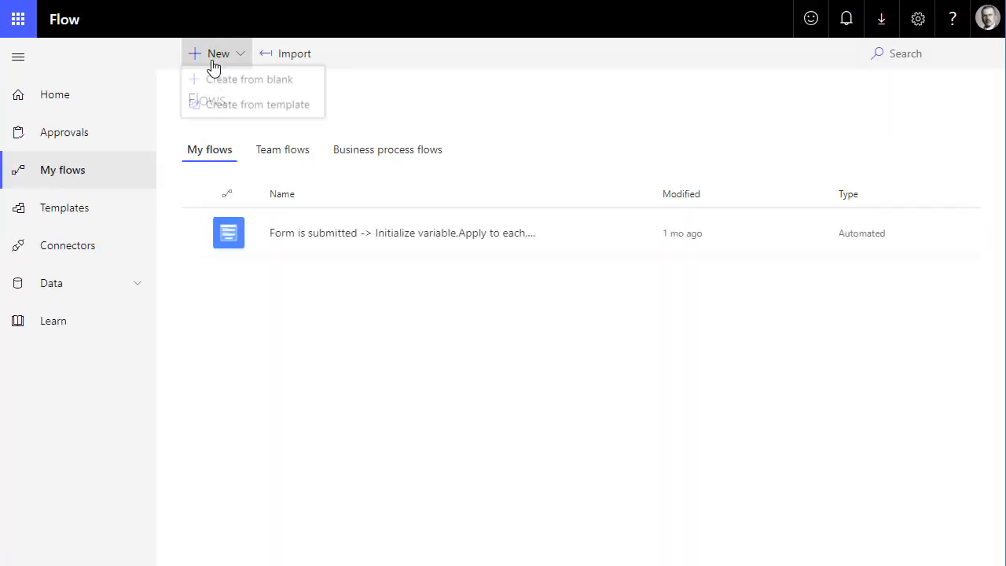
click(220, 83)
scroll(595, 374, down, 2)
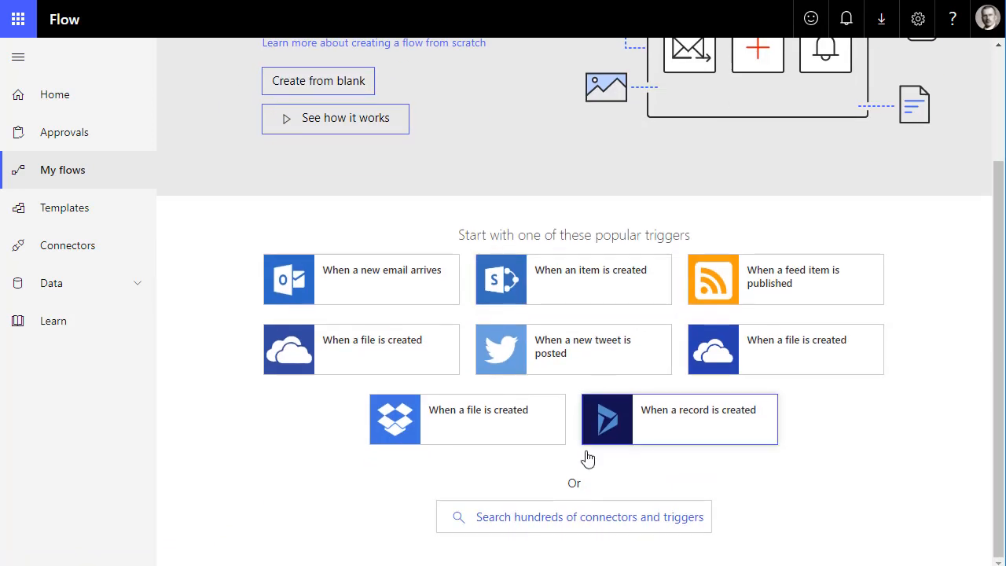
click(573, 519)
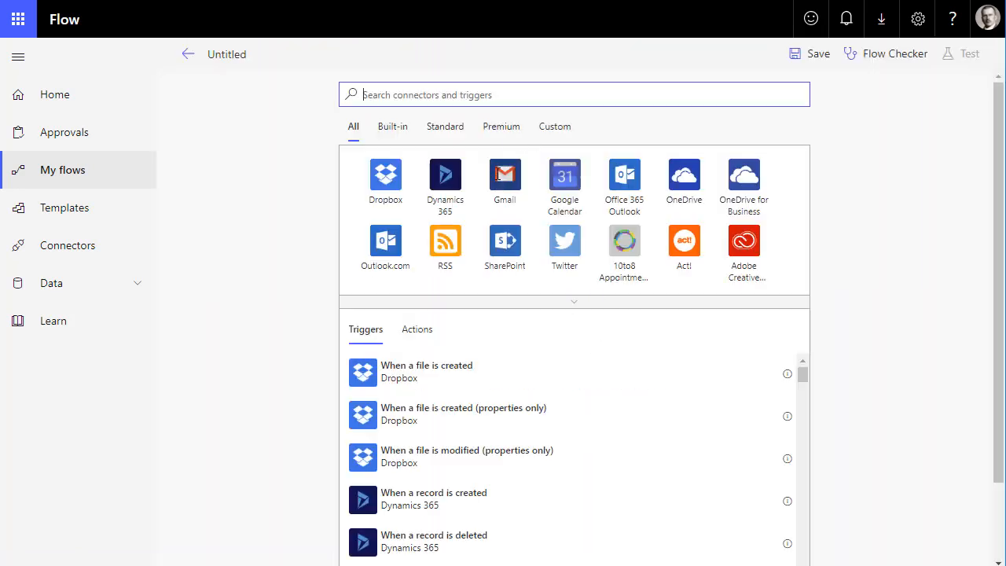
text(plumsail)
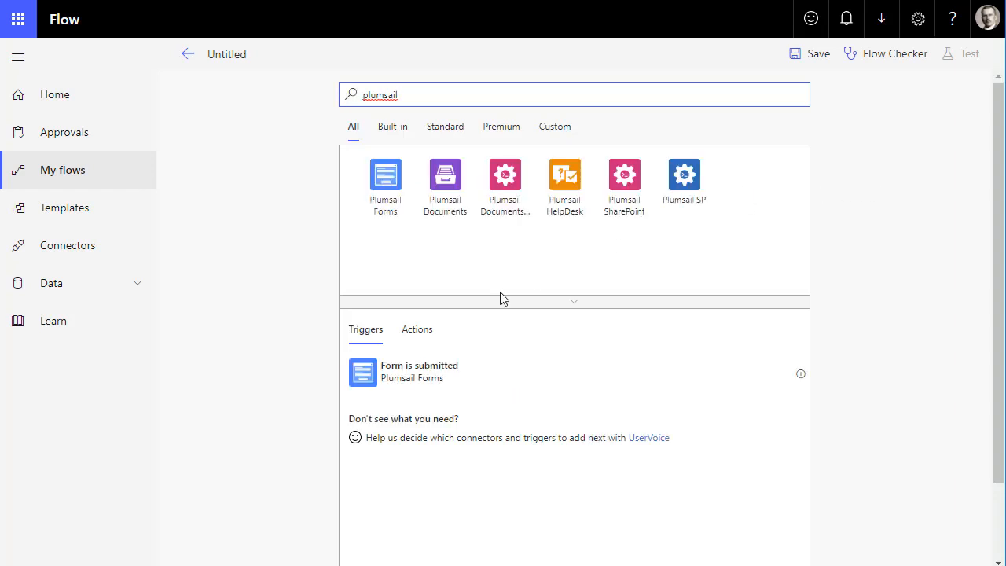
click(392, 210)
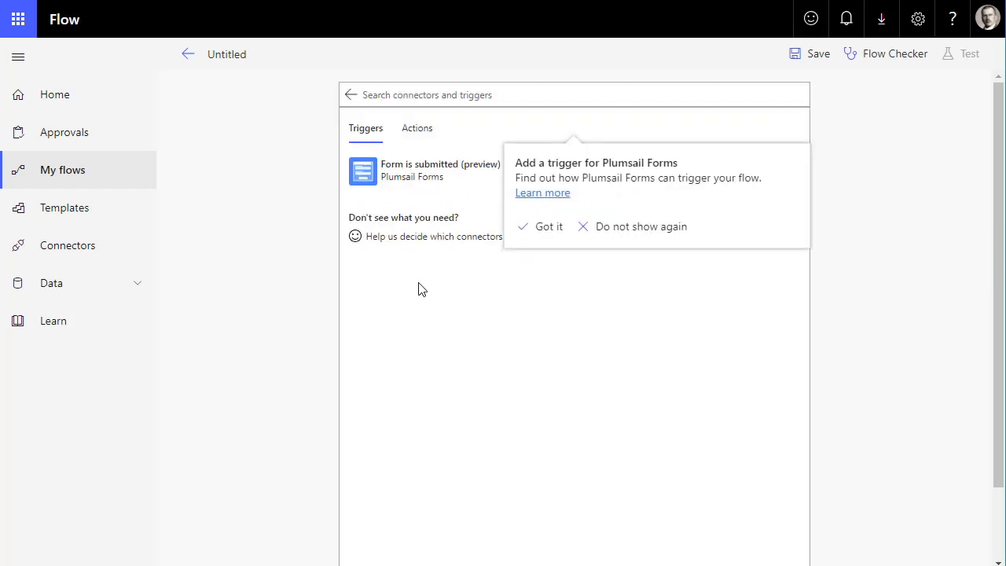
click(529, 239)
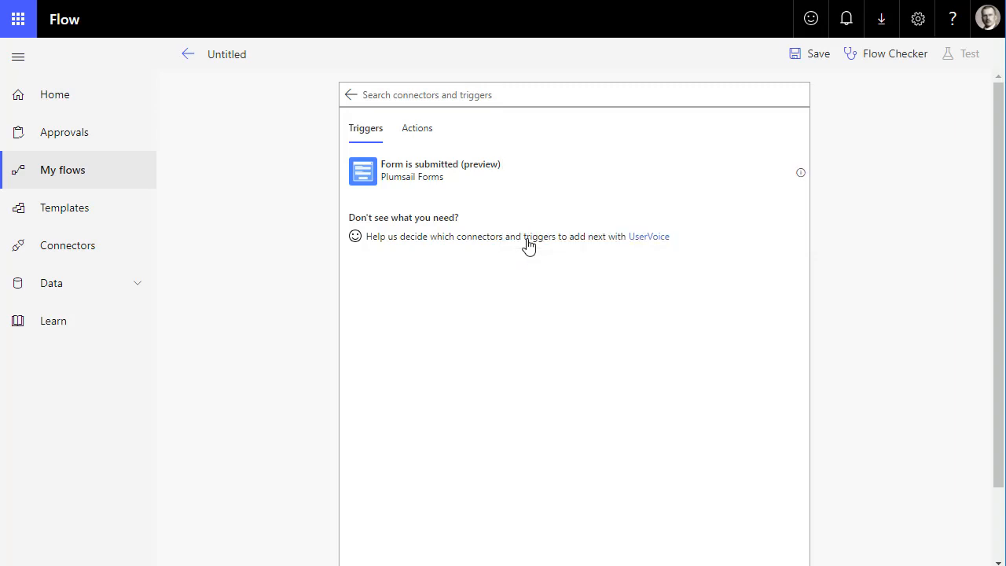
click(477, 171)
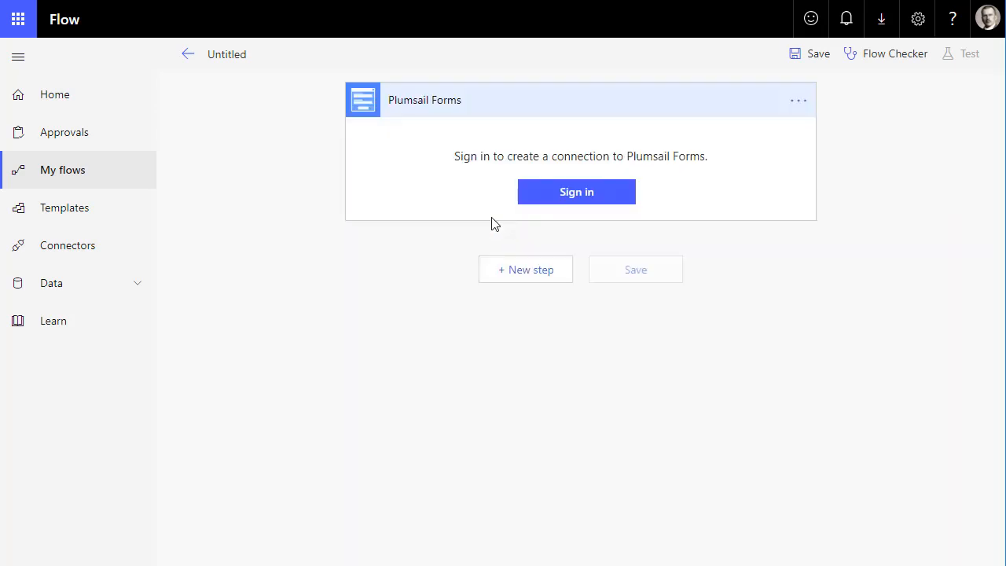
Add a new Plumsail Forms connection, logging in with the account e-mail and password
click(548, 196)
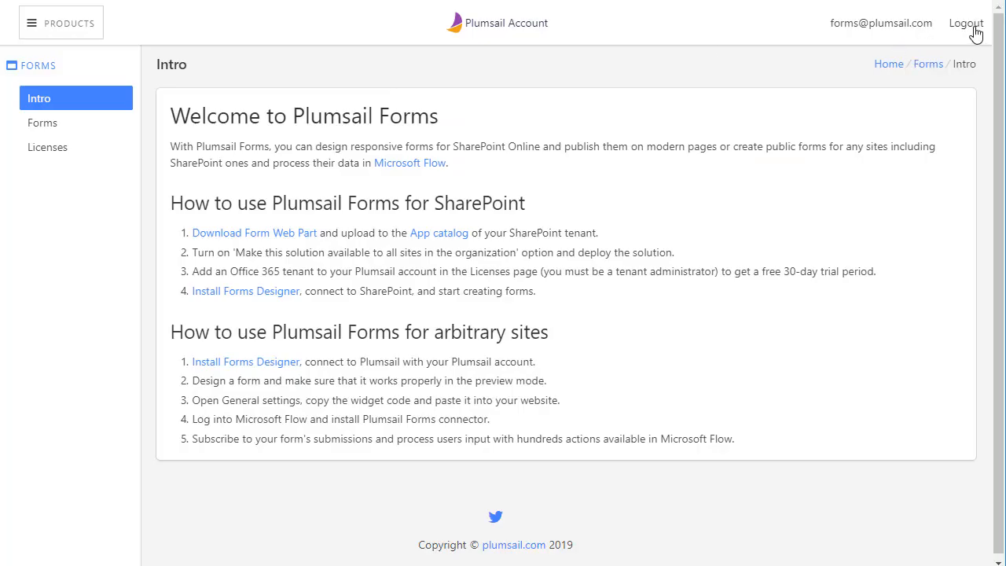
click(967, 24)
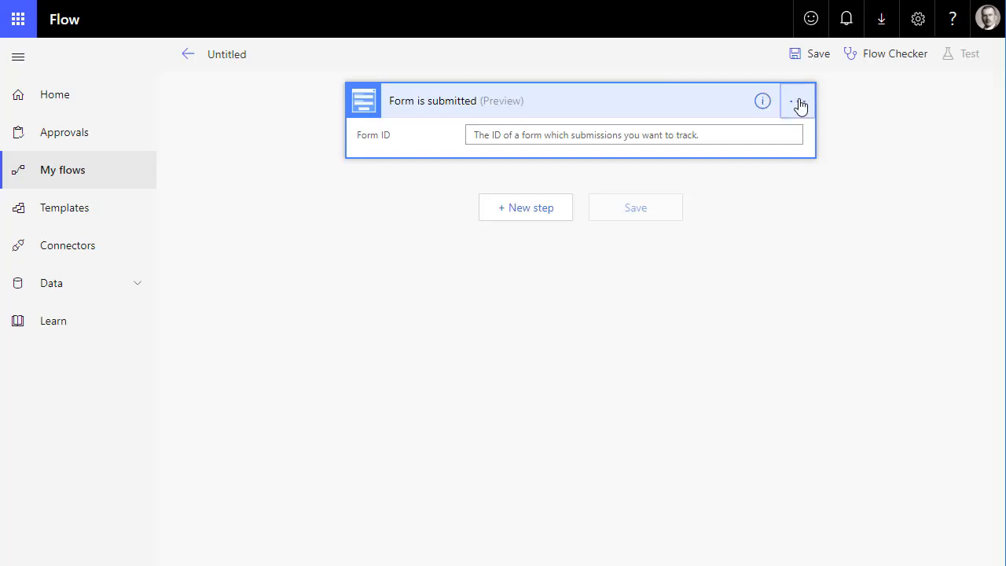
click(798, 101)
click(939, 299)
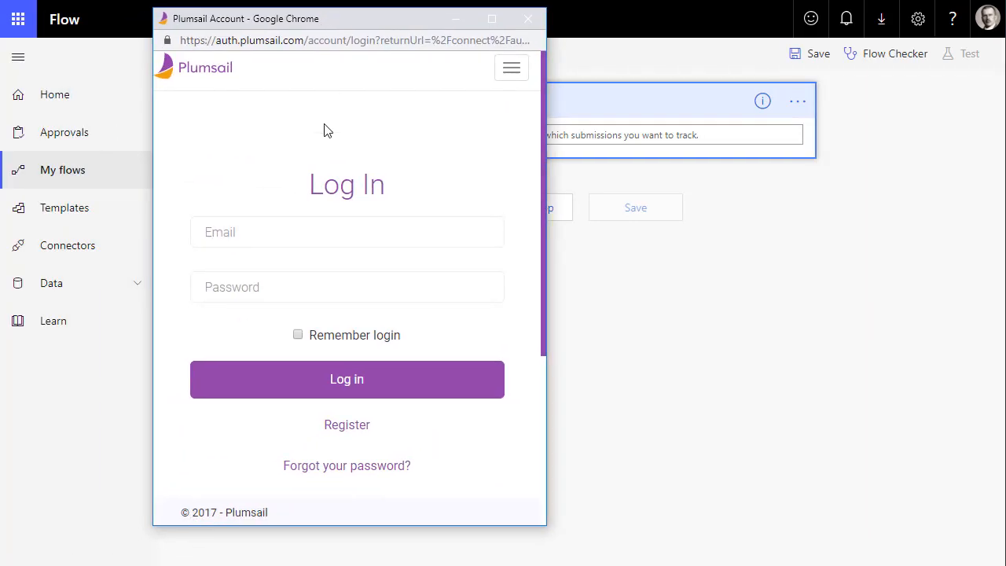
click(288, 230)
click(291, 271)
click(292, 280)
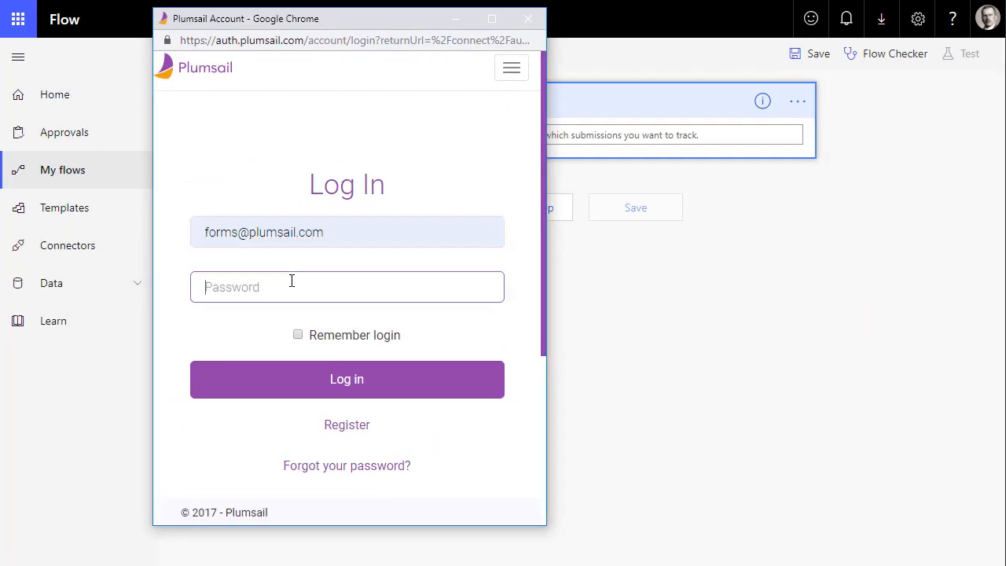
text(••)
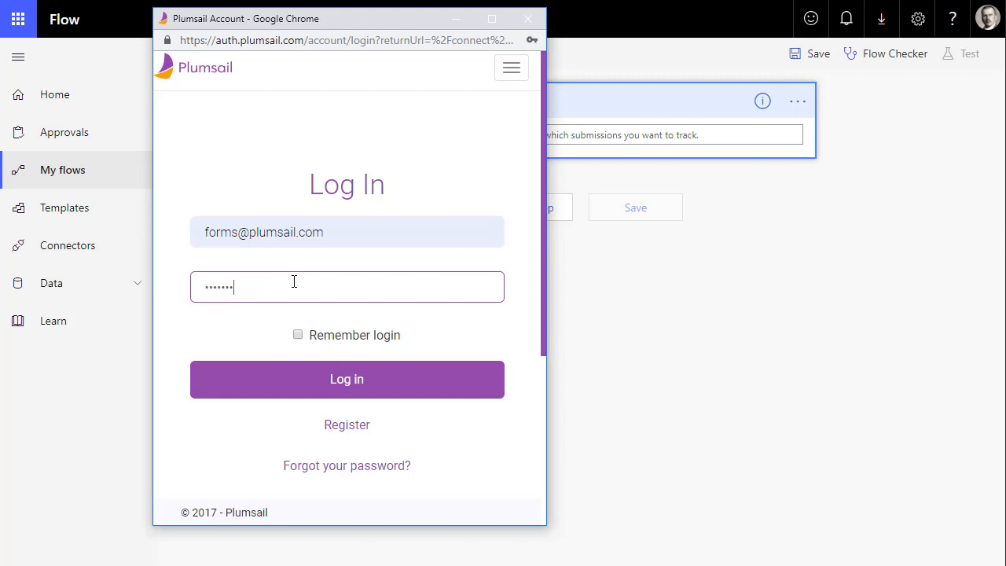
click(347, 381)
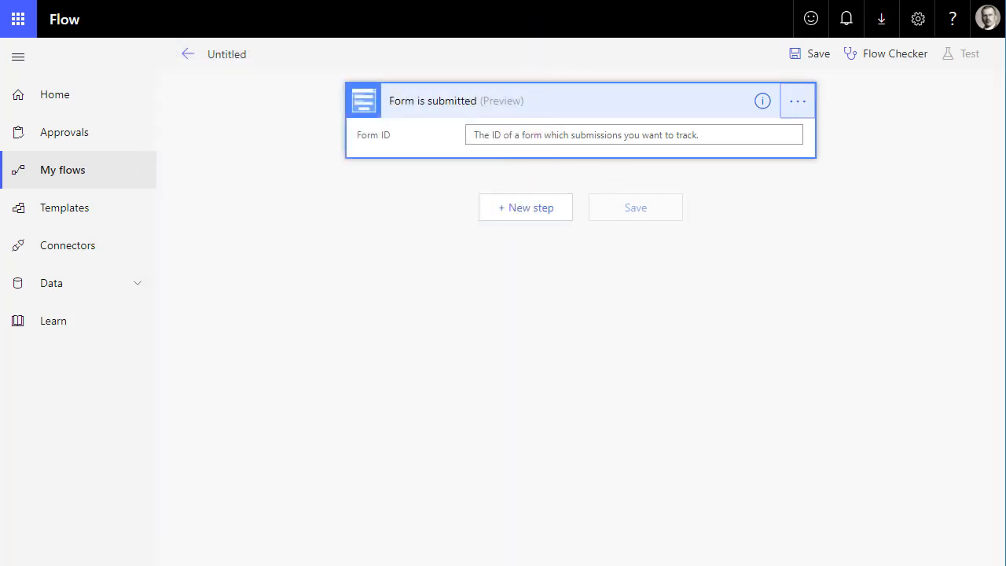
Copy ReportForm's Form ID from General Settings and paste it into the trigger's Form ID
key(alt+Tab)
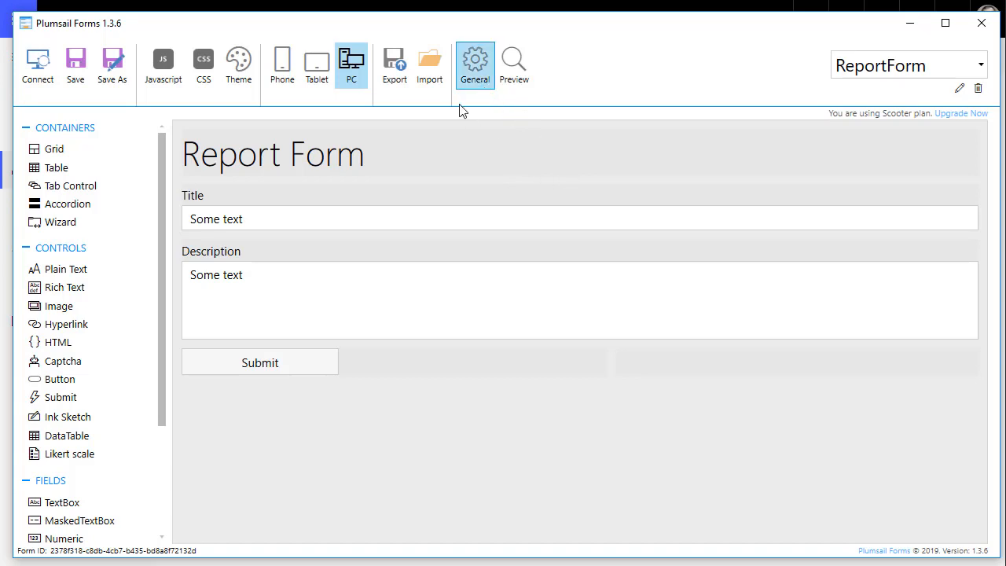
click(469, 79)
triple_click(489, 243)
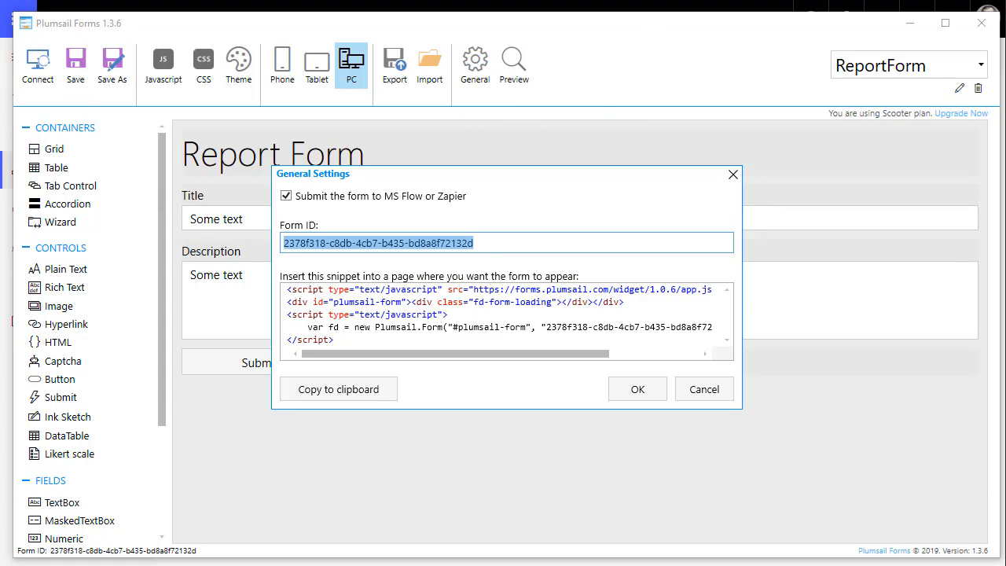
key(ctrl+c)
key(alt+Tab)
click(674, 132)
key(ctrl+v)
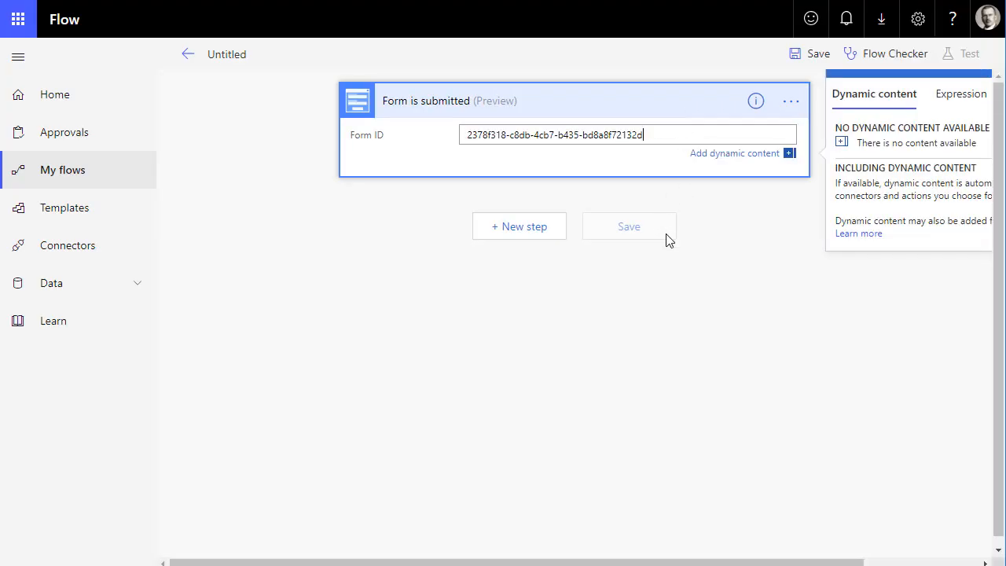
Add a SharePoint Create item action after the trigger and enter 'test' as its Site Address
click(527, 226)
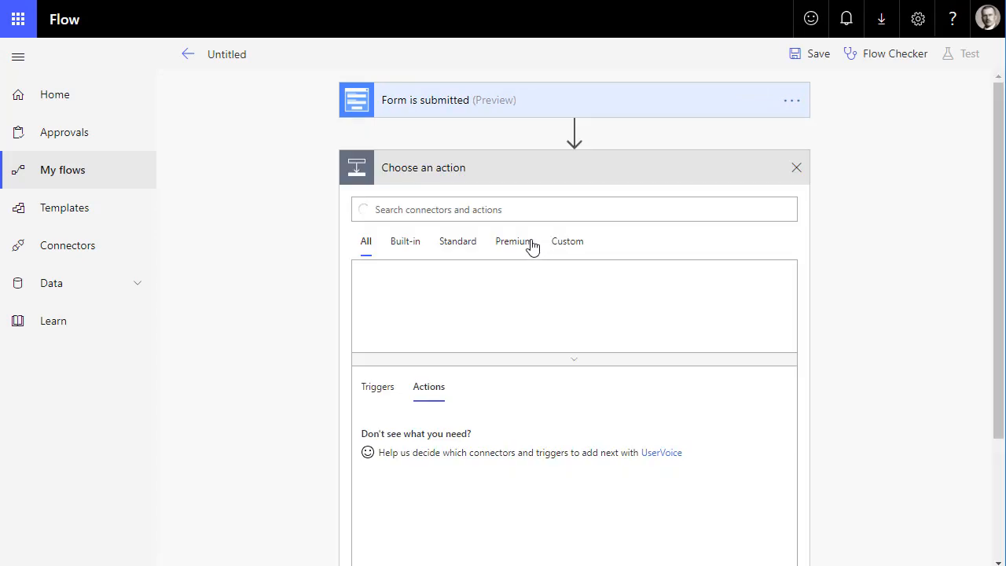
text(shaa)
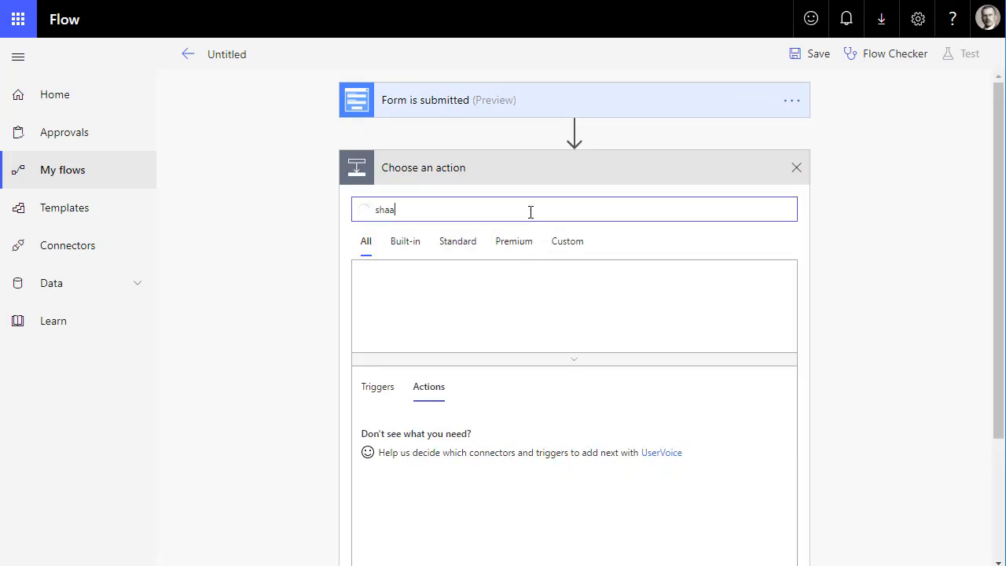
text(epoint)
click(449, 292)
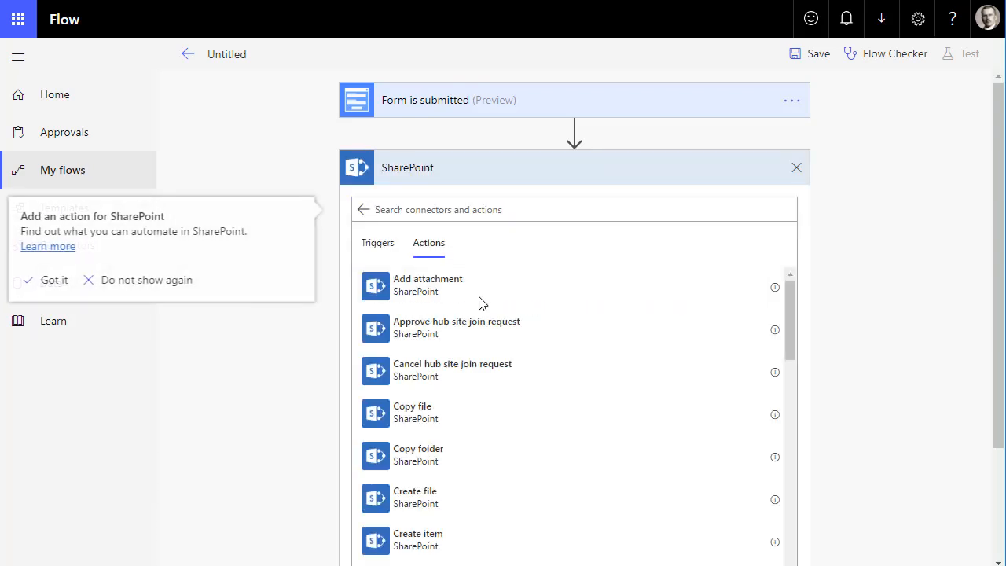
click(470, 210)
text(item)
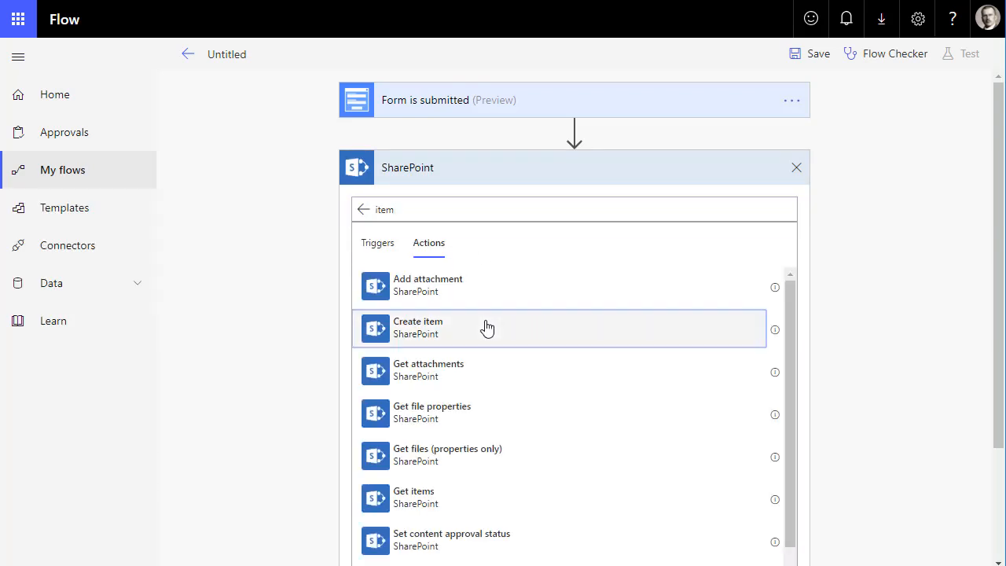
click(510, 328)
click(537, 206)
text(test)
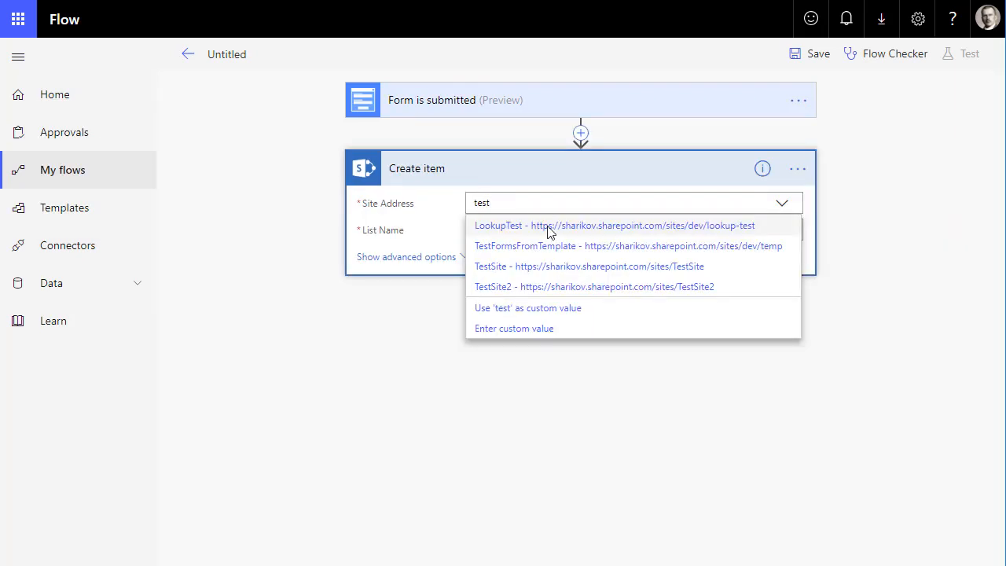
Point Create item at TestSite's Reports list, mapping the form's Title and Description
click(551, 267)
click(552, 230)
text(Re)
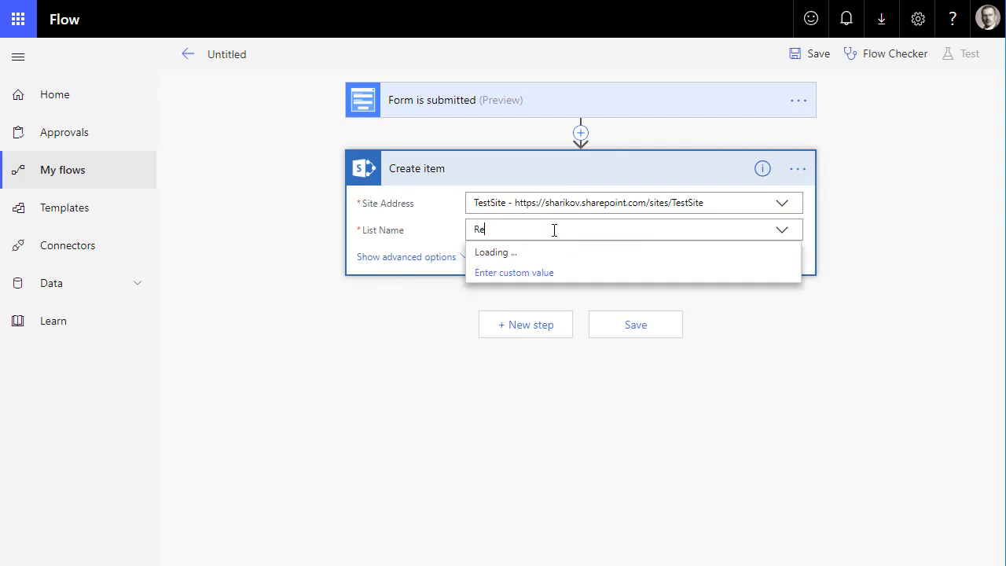
click(542, 255)
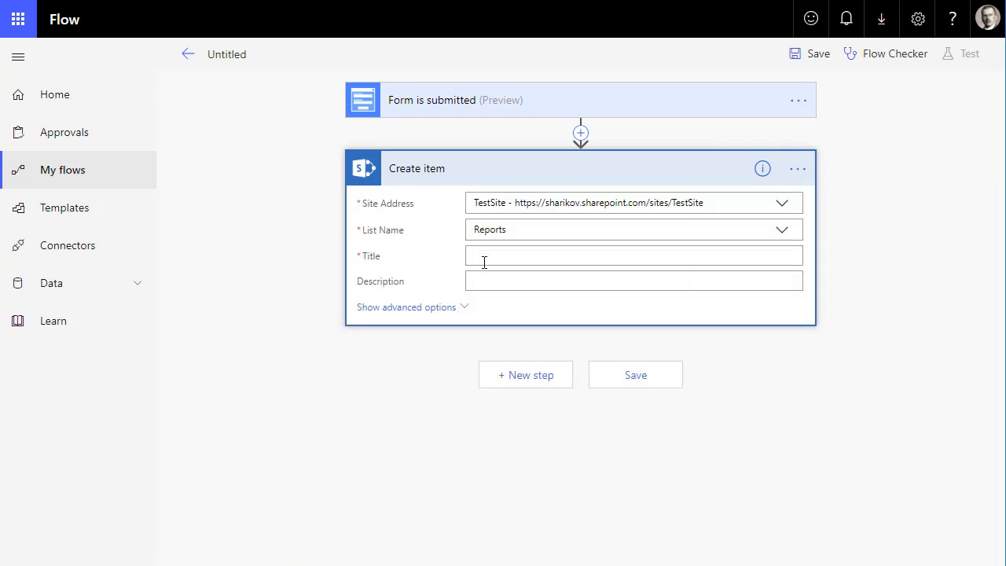
click(484, 262)
click(869, 368)
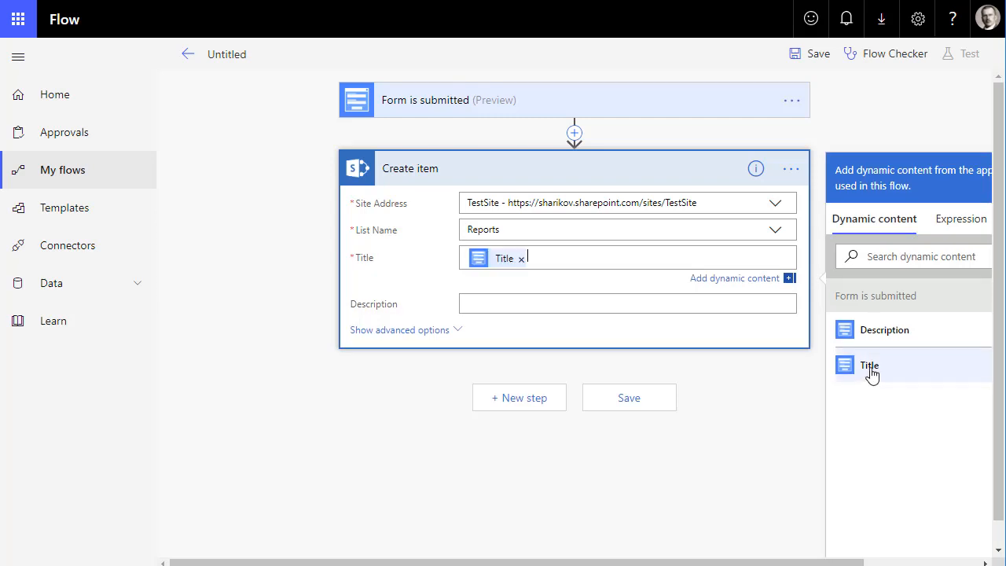
click(591, 307)
click(920, 363)
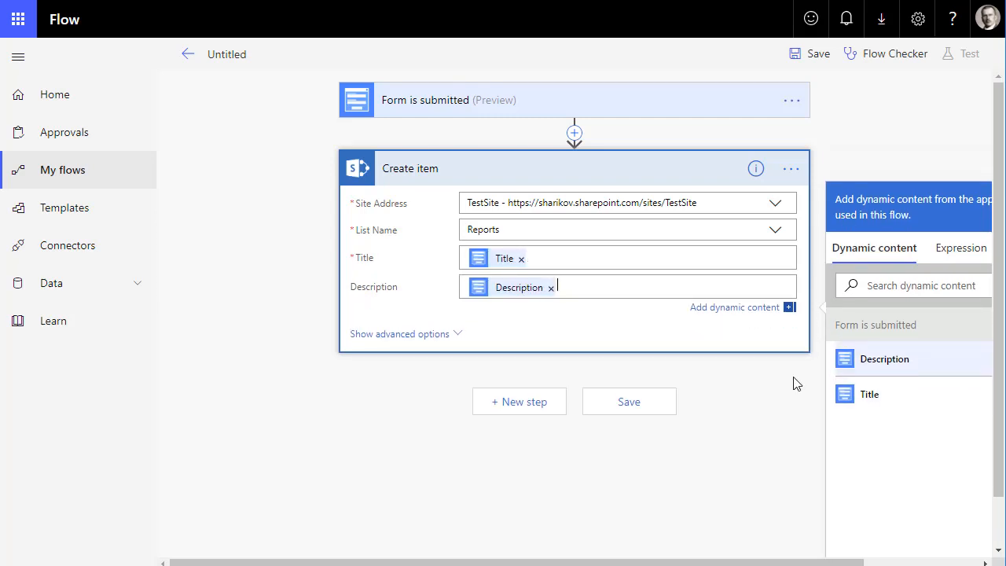
Save the flow and leave the flow editor
click(629, 402)
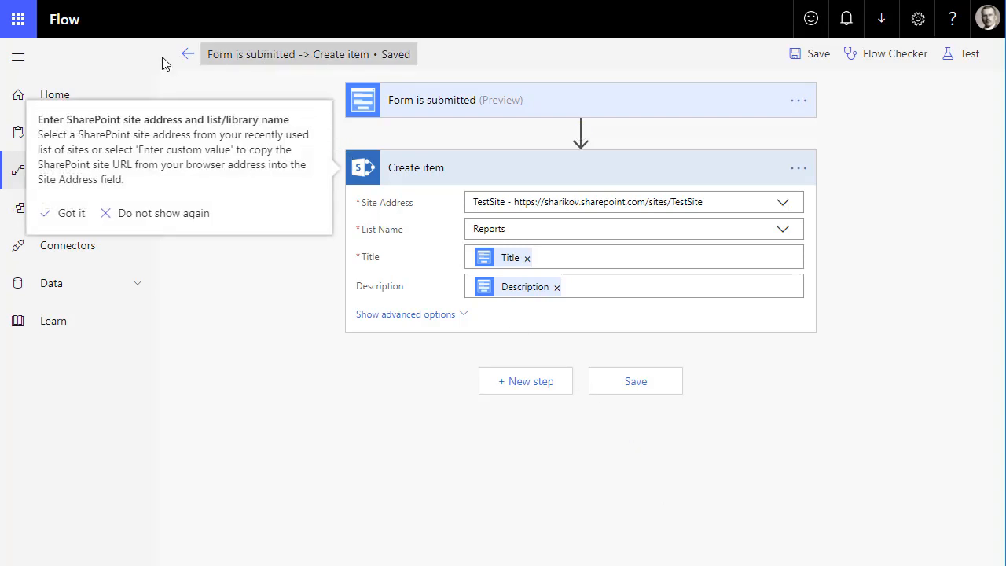
click(188, 54)
click(571, 120)
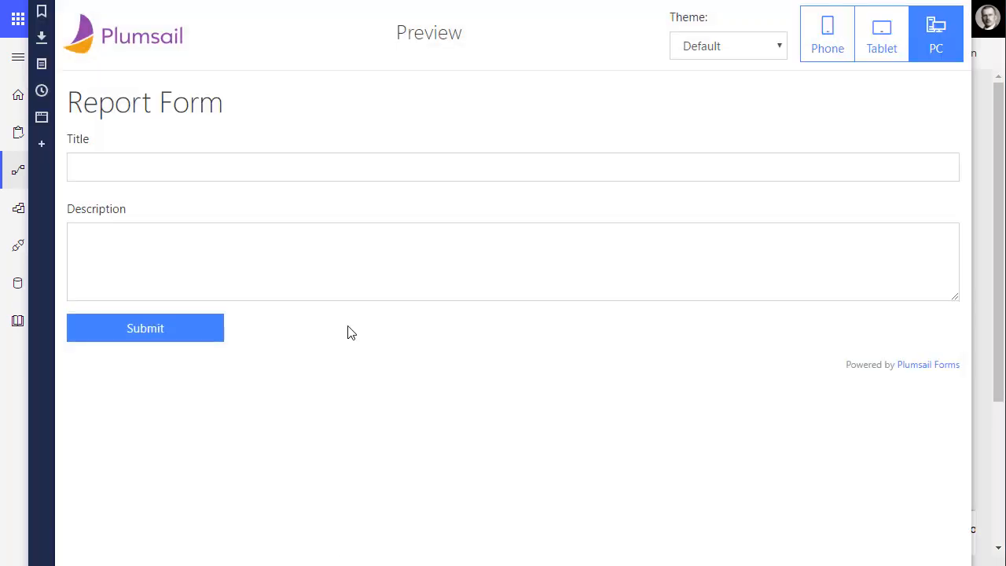
Submit a preview entry titled 'Testing Flow connector' with a test description, then close the preview
click(249, 170)
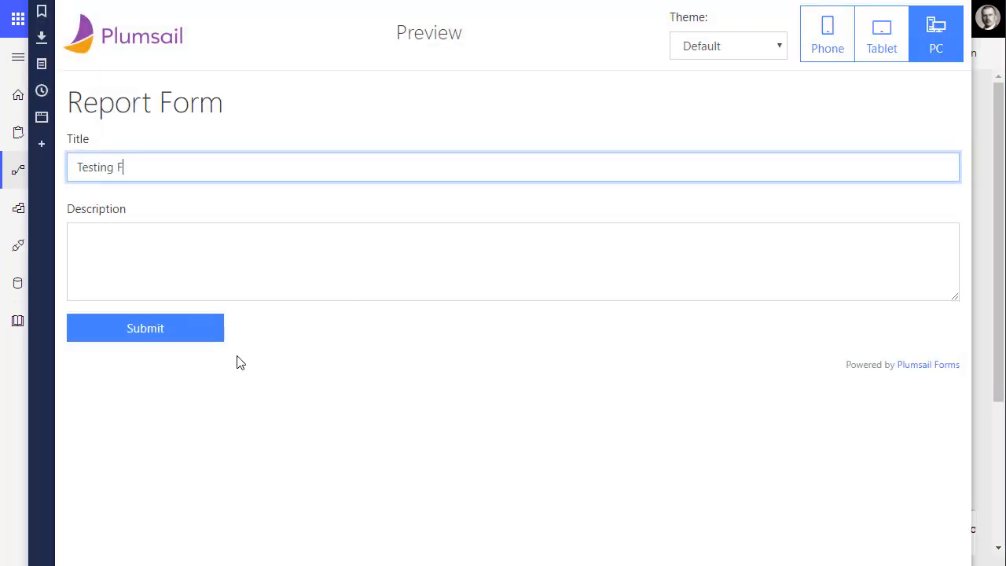
text(Testing Flow connector)
key(Tab)
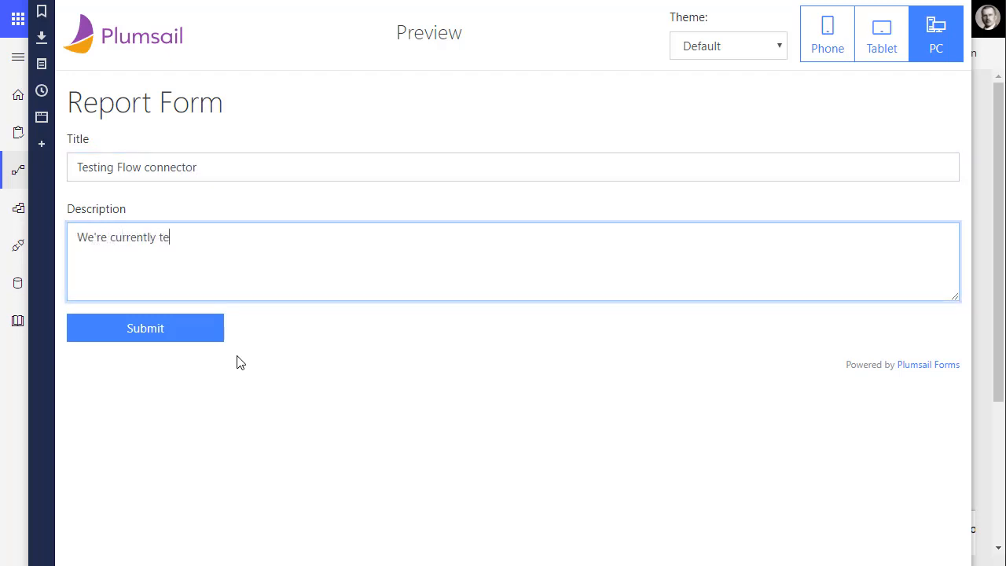
text(We're currently testing MS Flow )
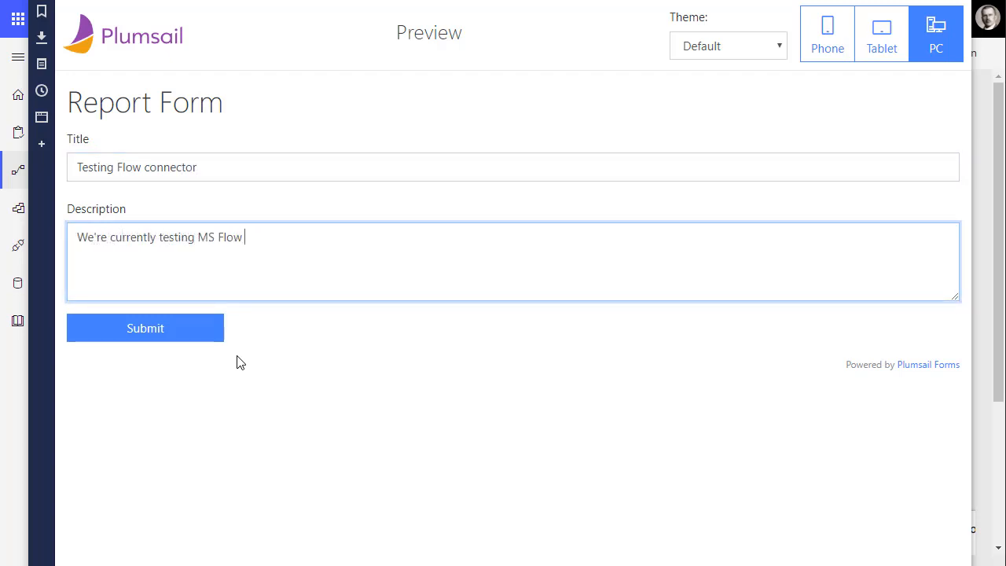
text(connector for Plu)
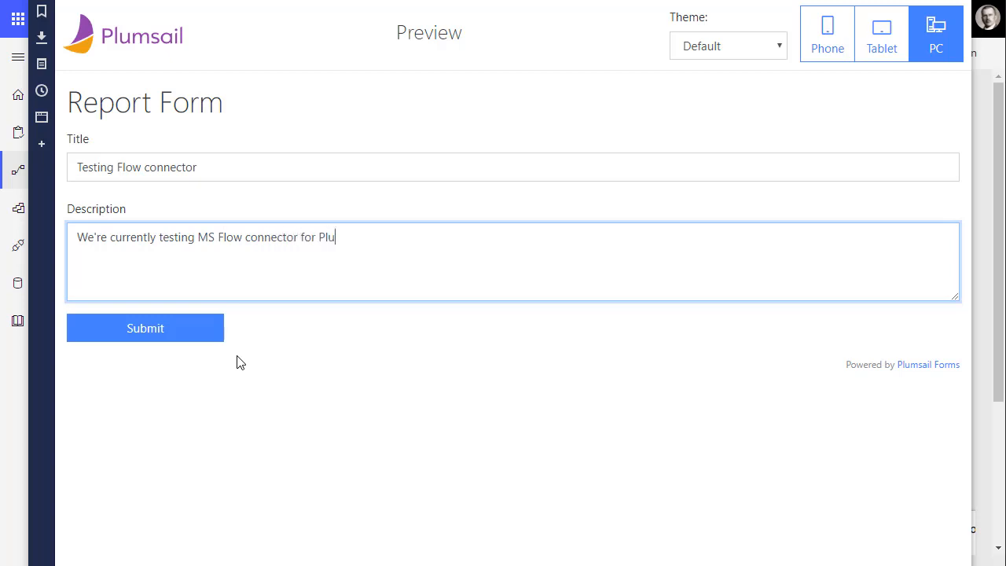
text(msail Forms. If you see this text, the test )
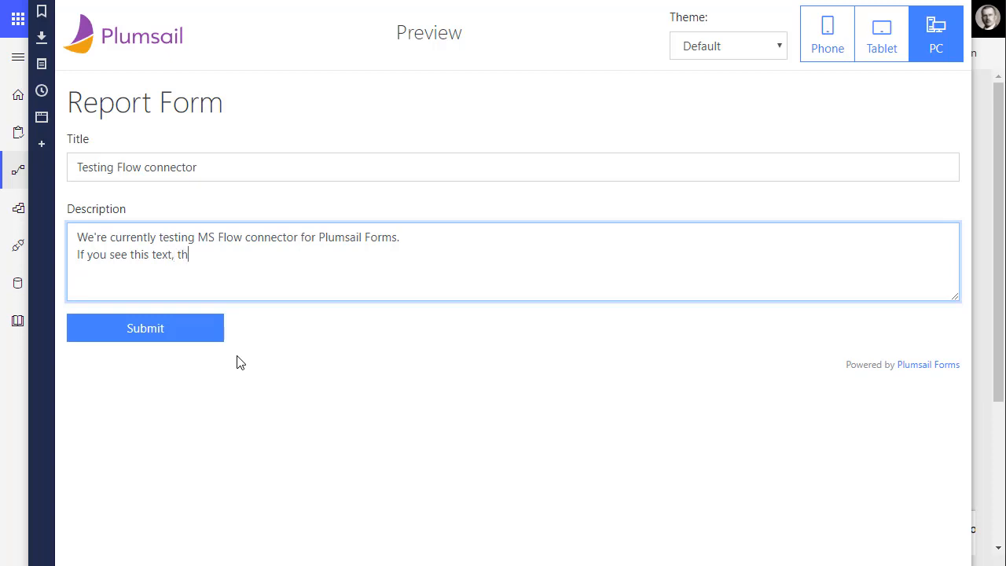
text(was succesful!)
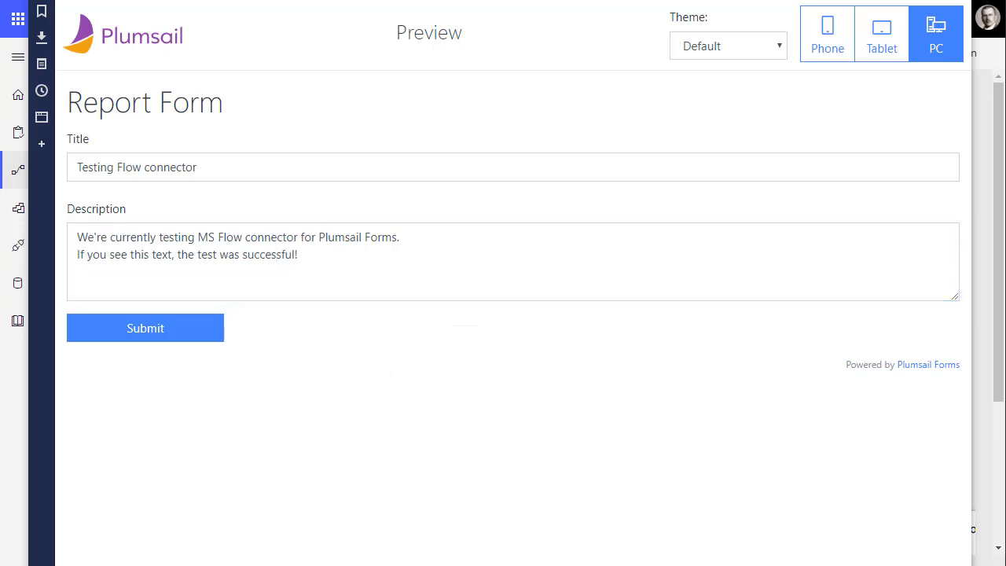
click(215, 334)
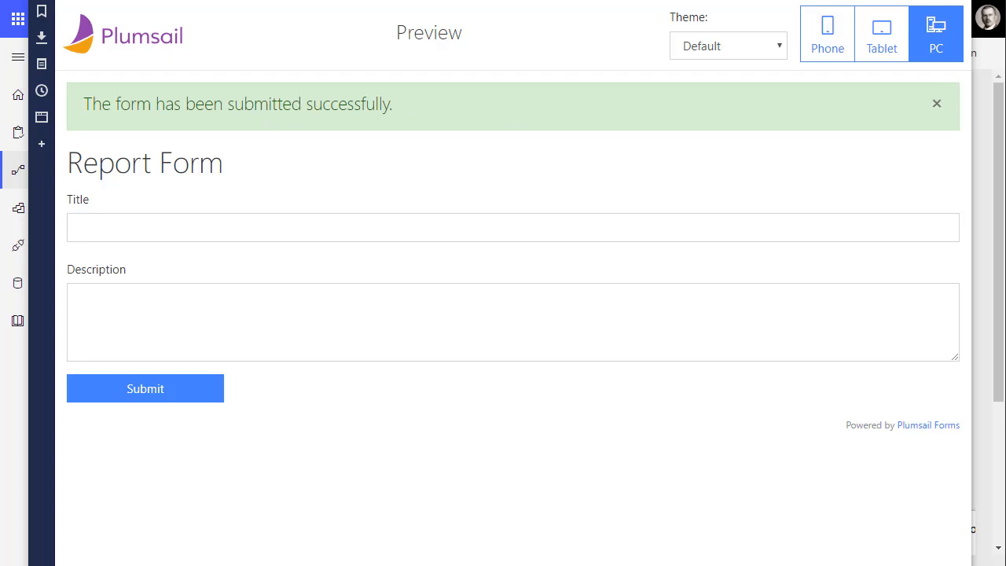
click(881, 1)
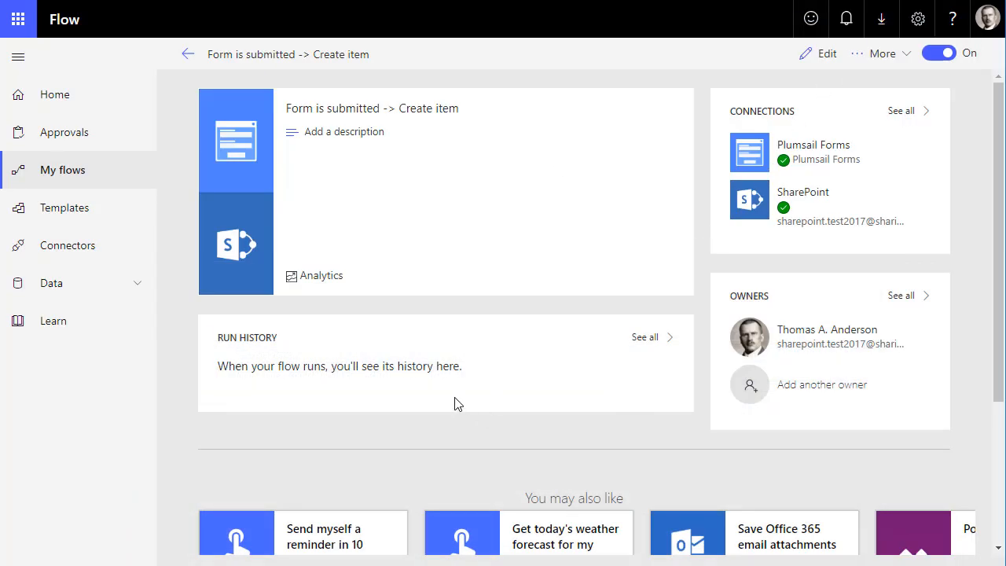
Refresh the flow details page with F5 to show the new run
key(F5)
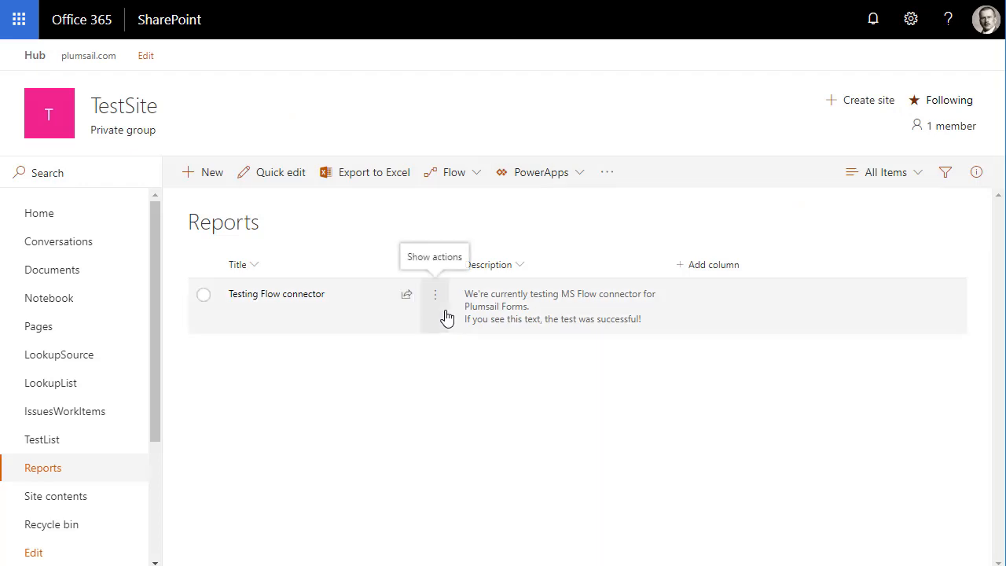
Open the Testing Flow connector item's edit form, review its Title and Description, then cancel
click(451, 326)
click(459, 323)
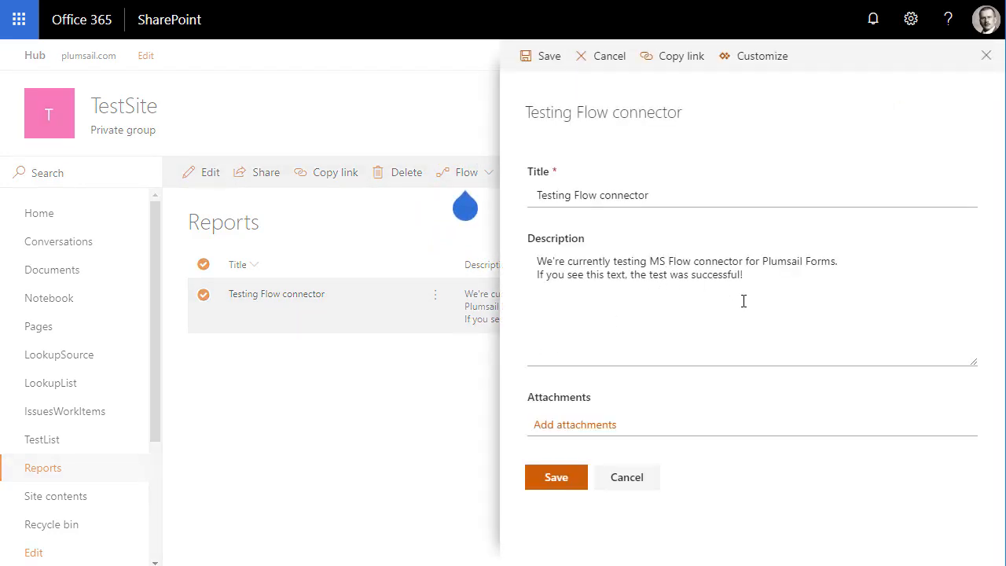
click(618, 483)
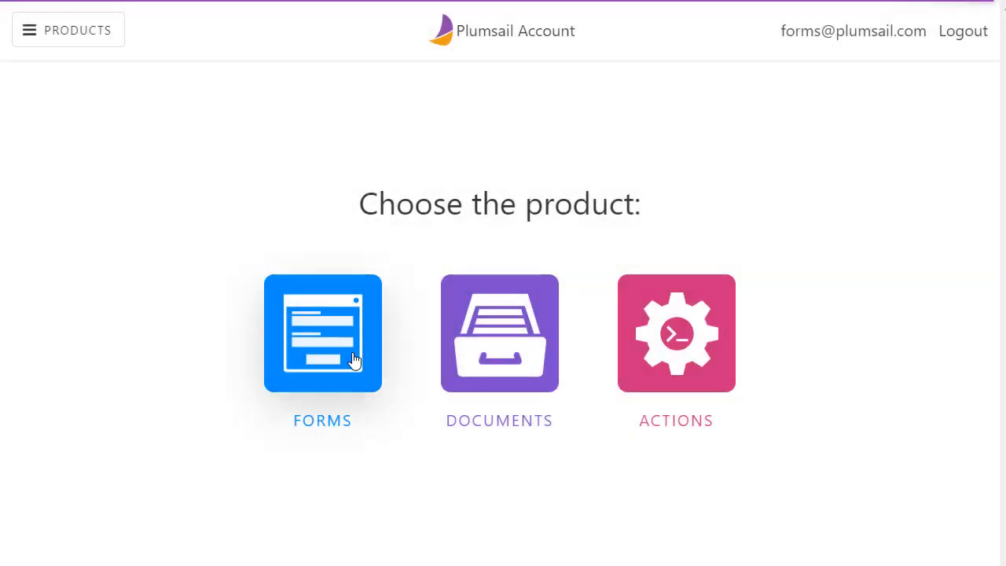
Switch on Save posts for ReportForm under Forms, then return to the desktop designer
click(354, 359)
click(91, 180)
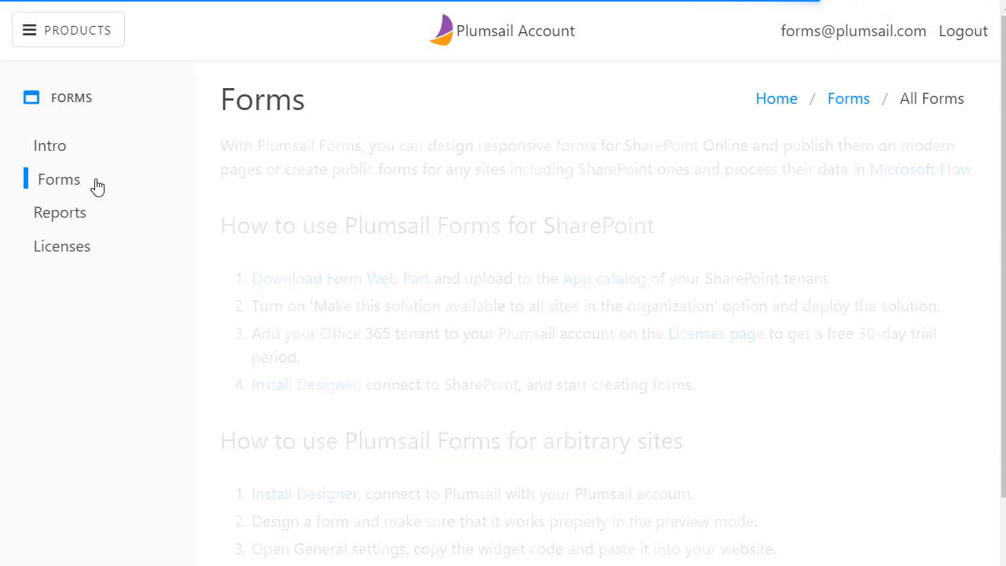
click(255, 282)
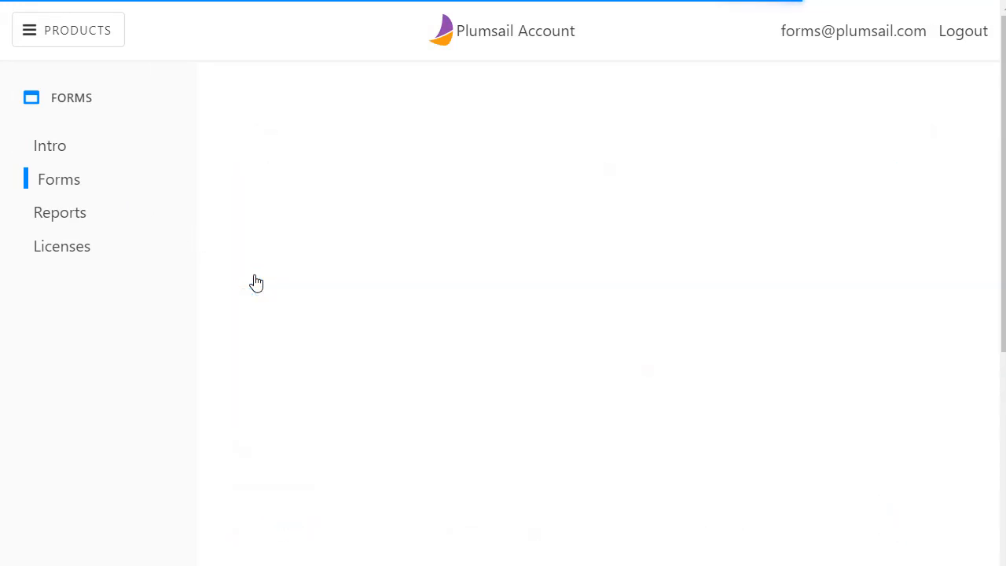
click(637, 165)
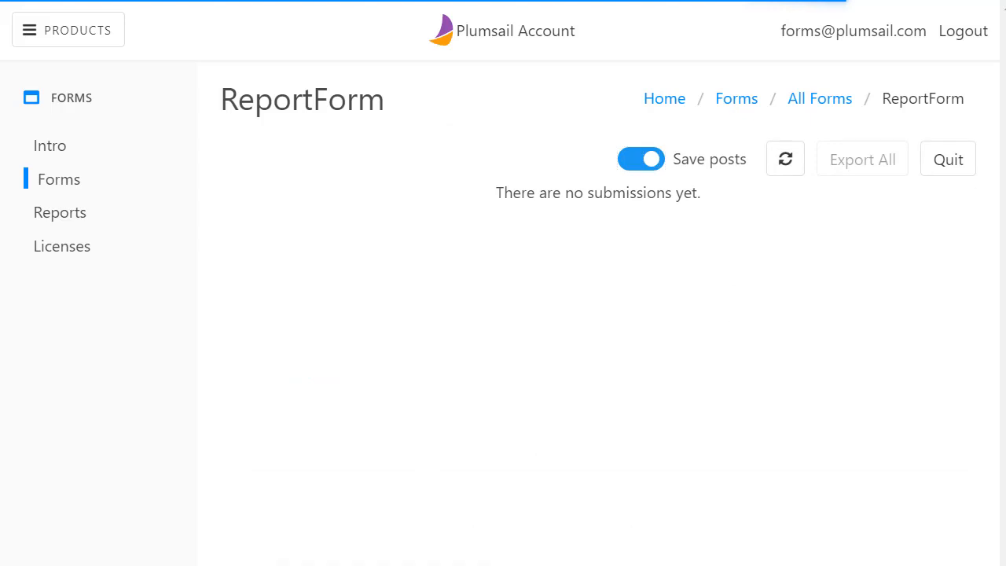
key(alt+Tab)
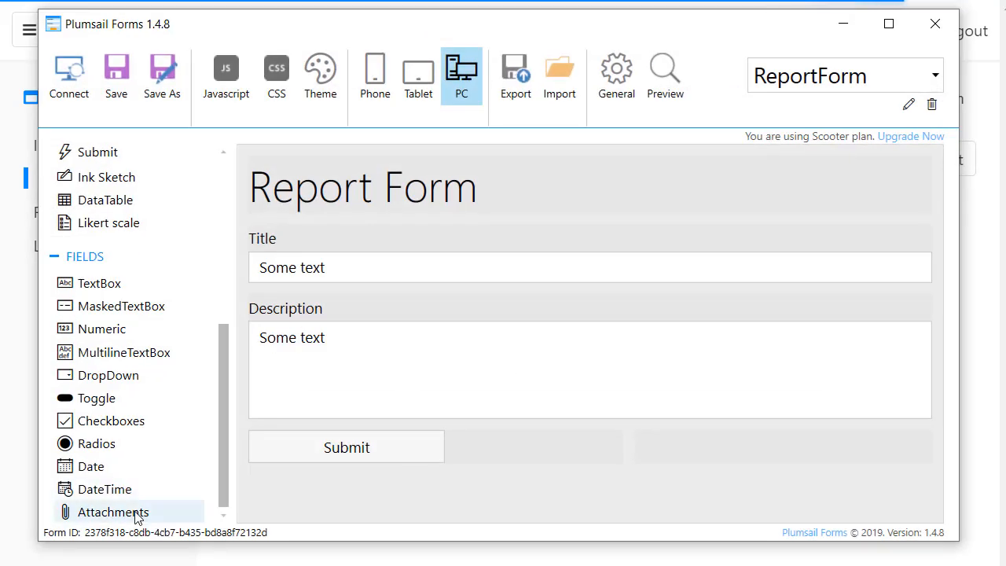
Drop an Attachments field below Description and label it 'Attachments'
drag(138, 513, 337, 431)
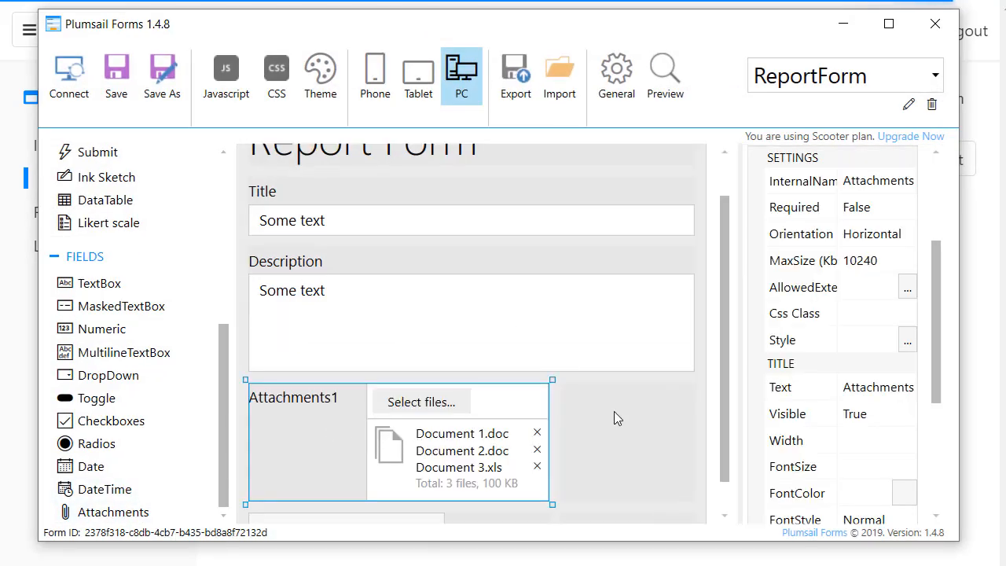
click(892, 386)
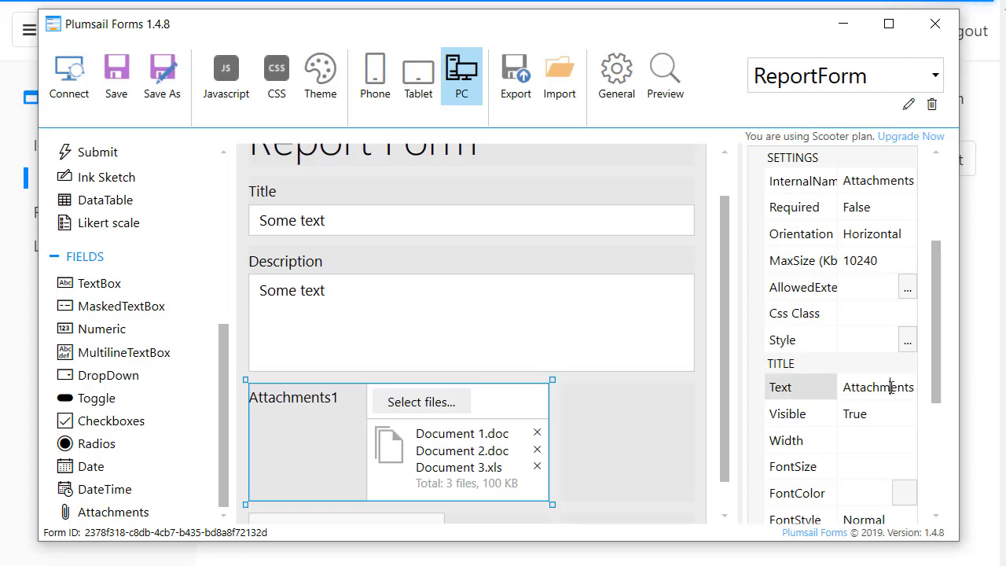
key(Return)
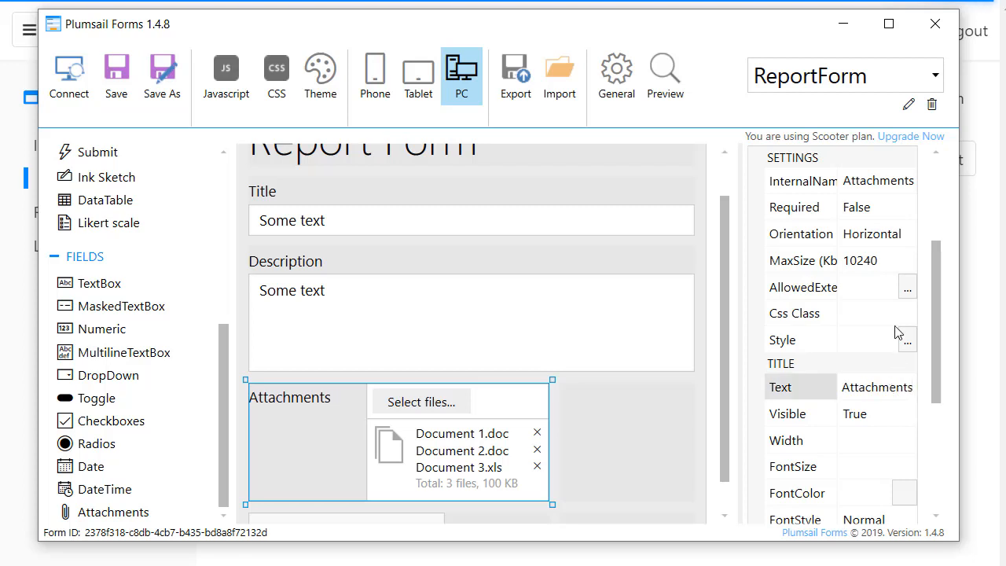
click(900, 180)
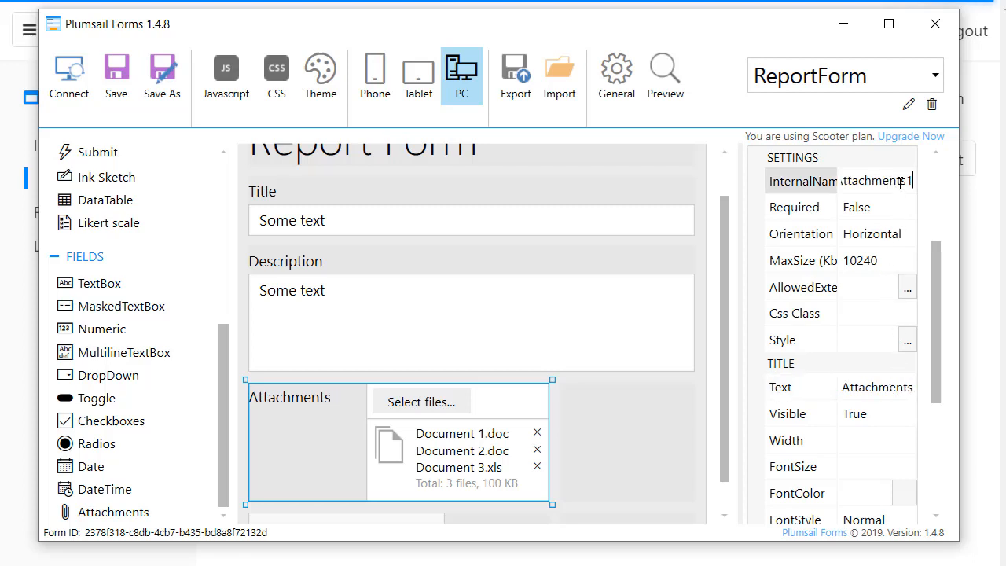
key(BackSpace)
Set the Attachments field to Vertical orientation and width 12, then save the form
click(896, 234)
click(887, 283)
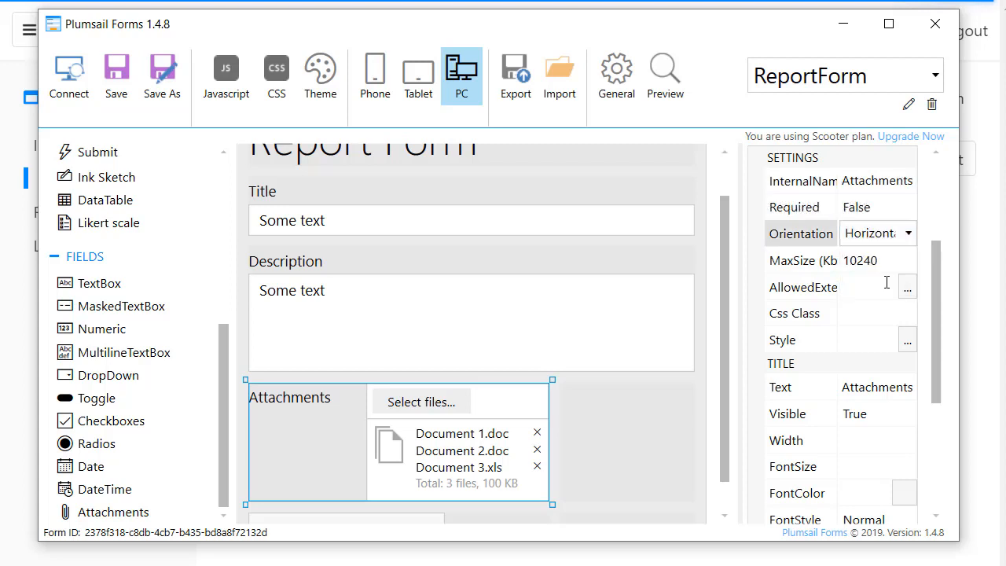
scroll(889, 228, up, 3)
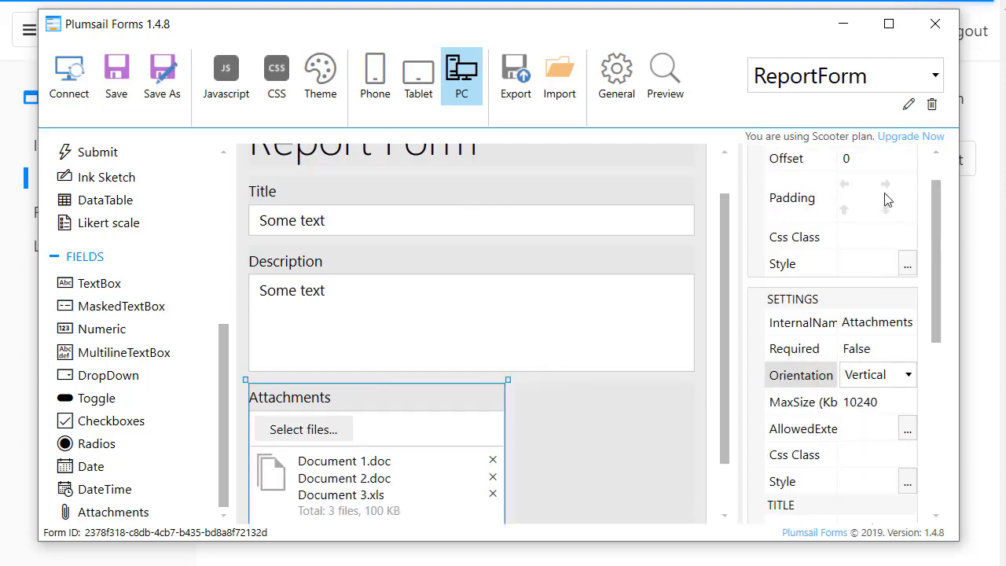
click(873, 178)
click(872, 178)
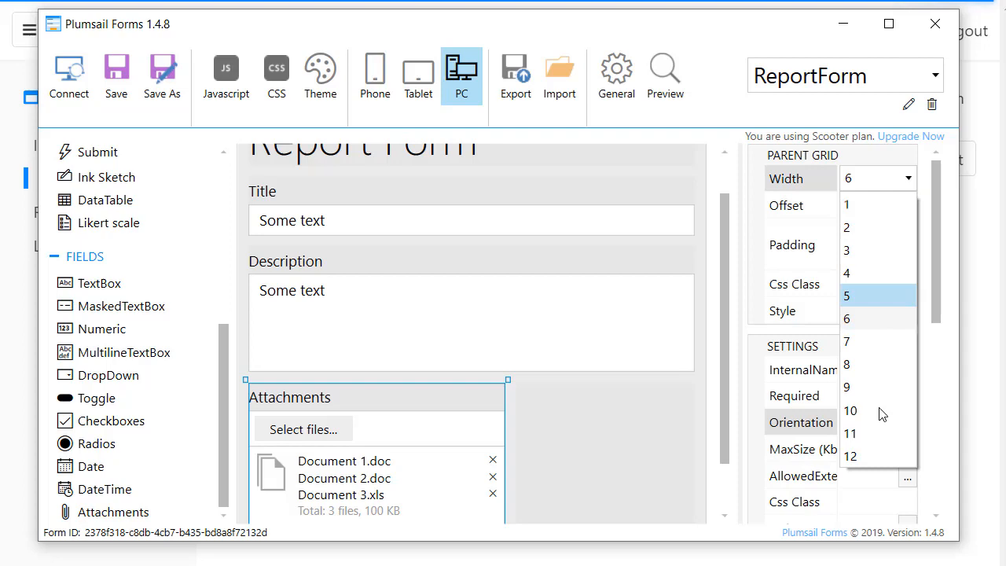
click(871, 459)
click(110, 69)
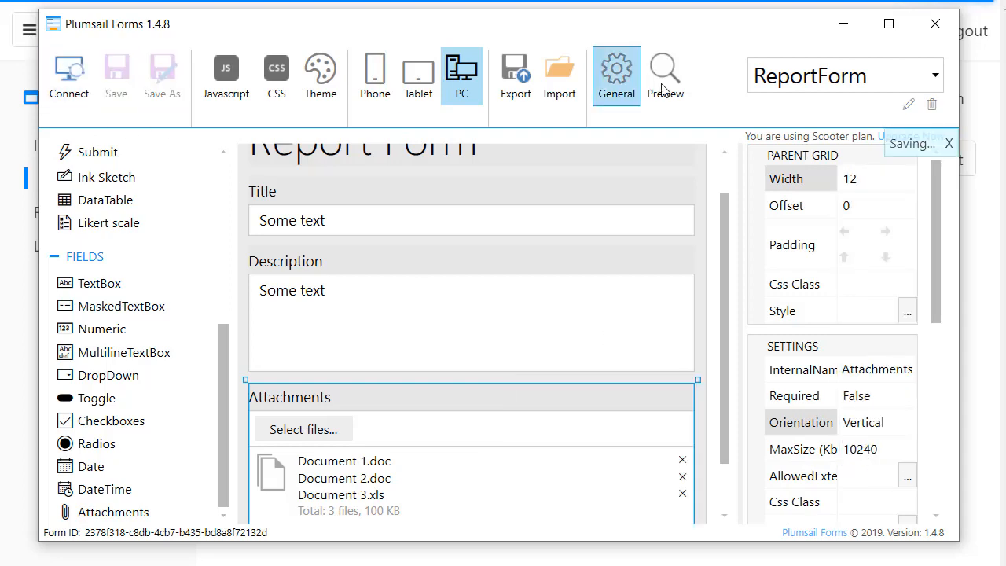
click(666, 79)
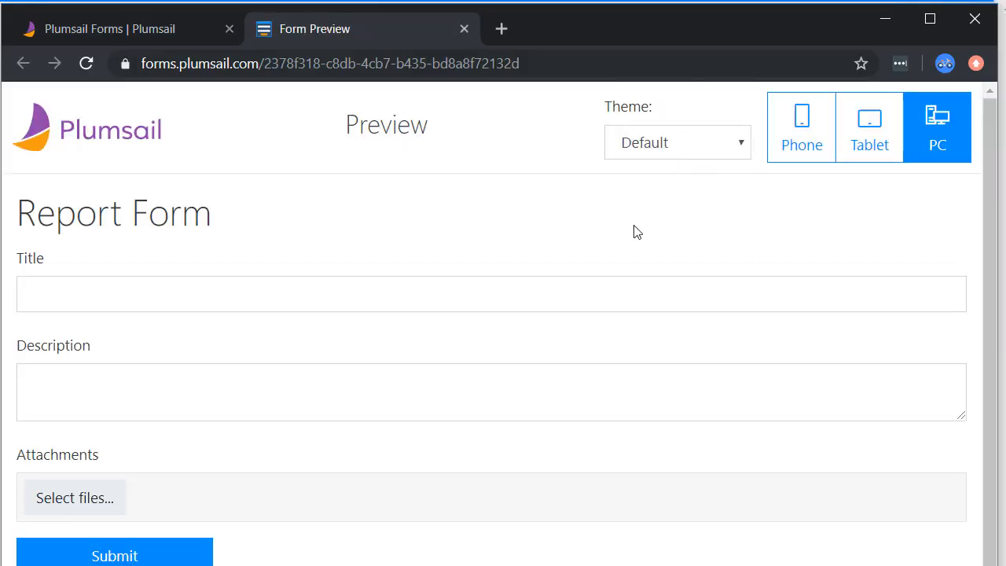
Submit a preview report titled 'Test' with a short description and Test.pdf attached
click(218, 294)
text(Tes)
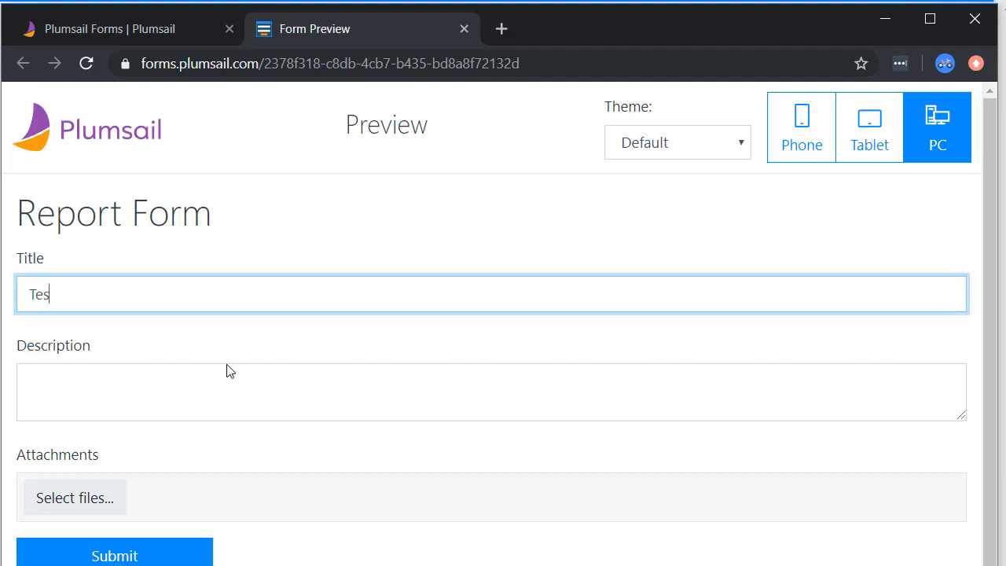
text(t)
click(229, 371)
text(Can yiu see this text)
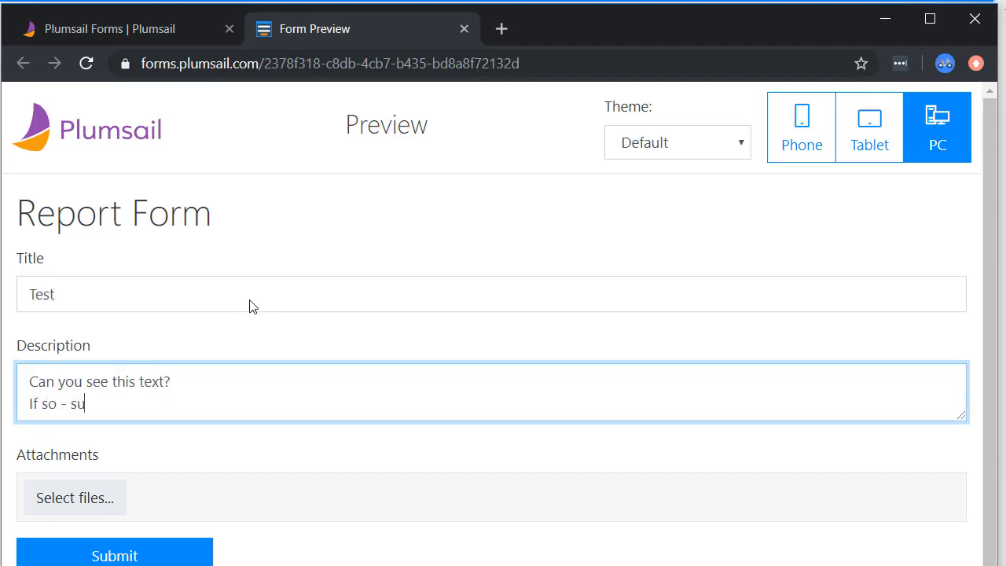
text(ssions are saving properly!)
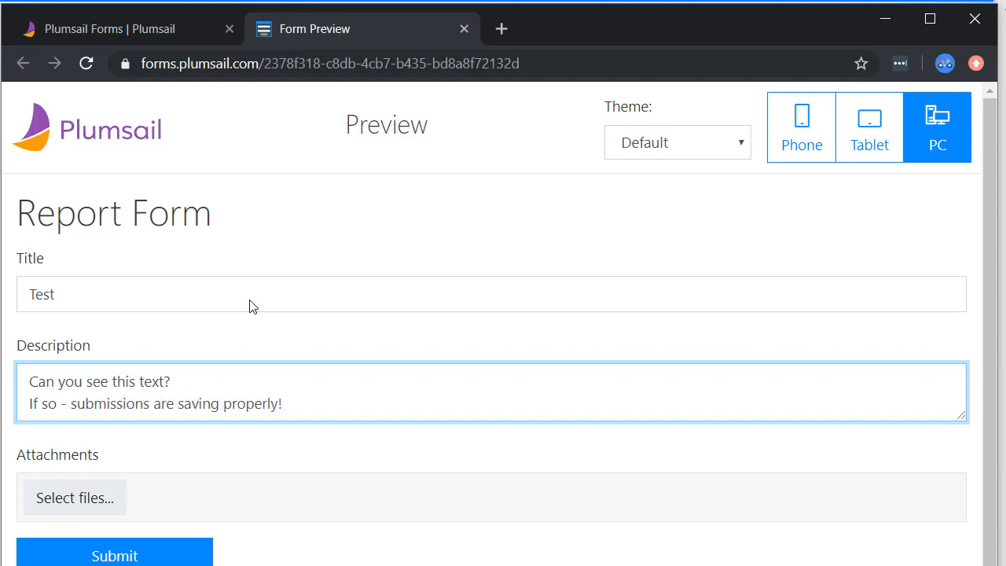
scroll(130, 478, down, 1)
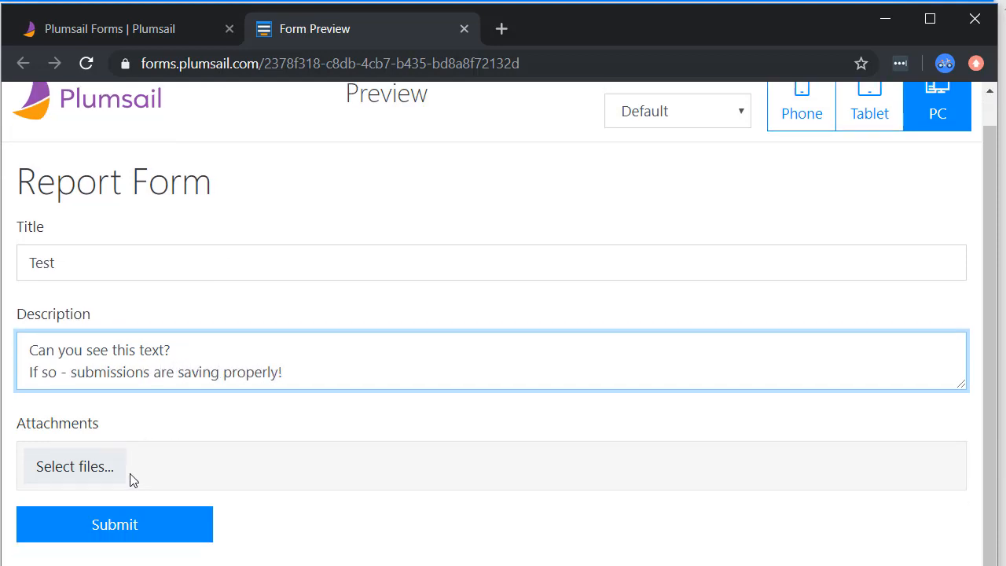
click(92, 474)
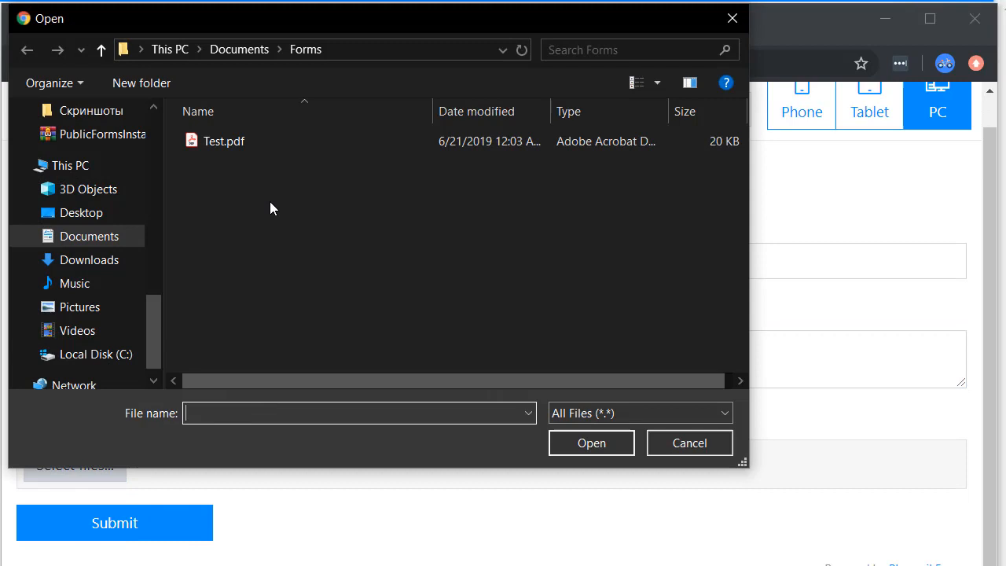
double_click(242, 145)
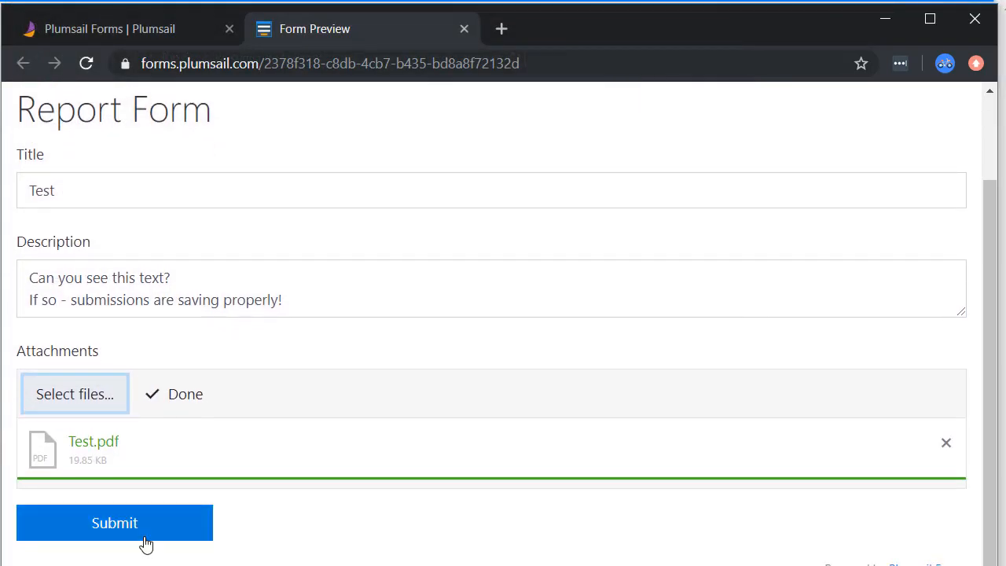
click(145, 536)
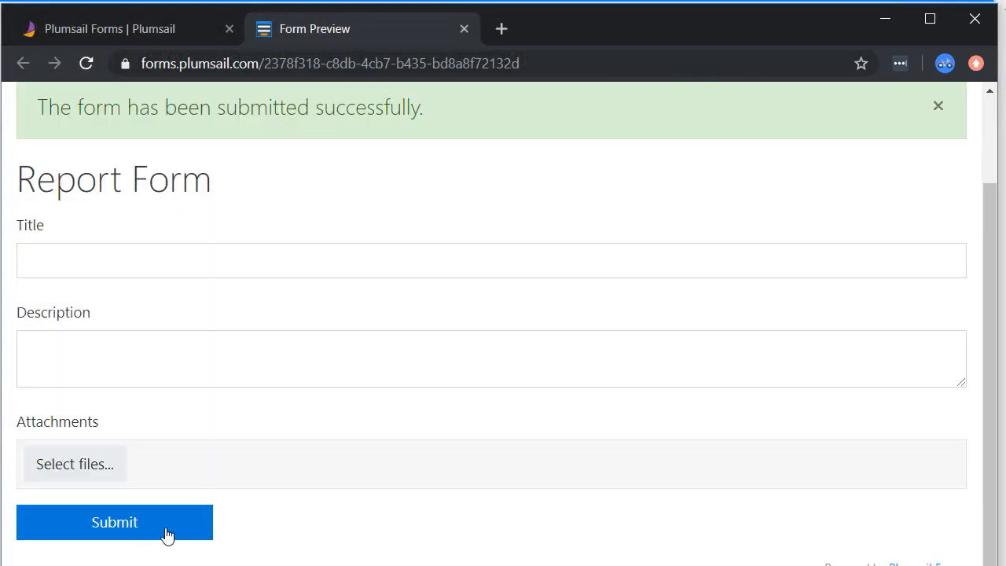
scroll(306, 346, up, 3)
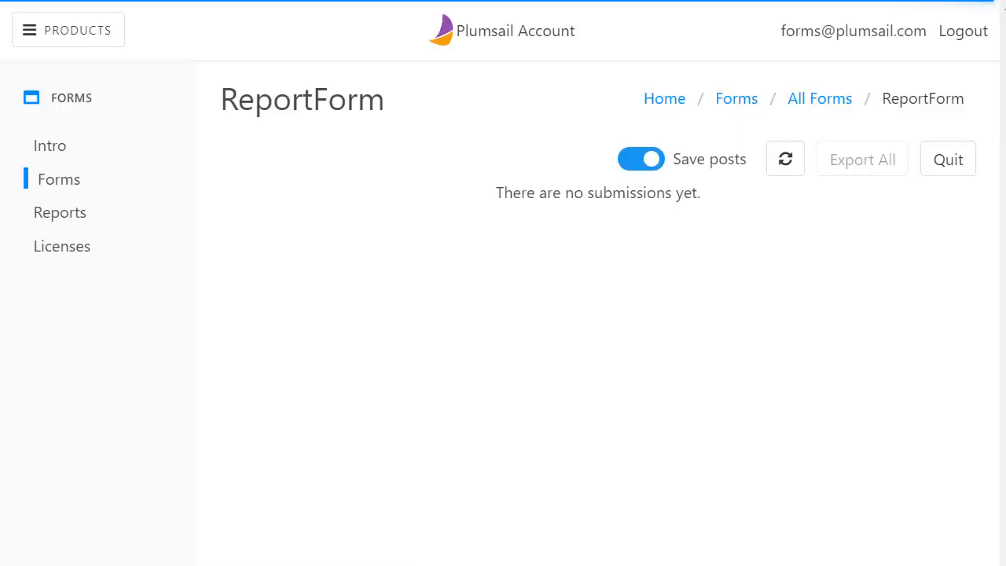
Refresh ReportForm submissions, expand the Test entry, and open its Test.pdf attachment link
click(790, 168)
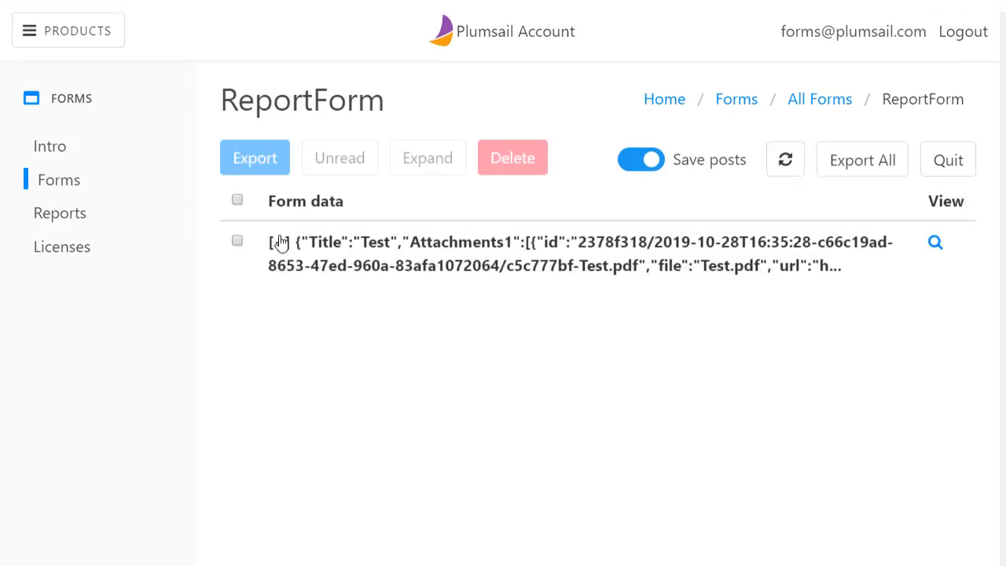
click(276, 246)
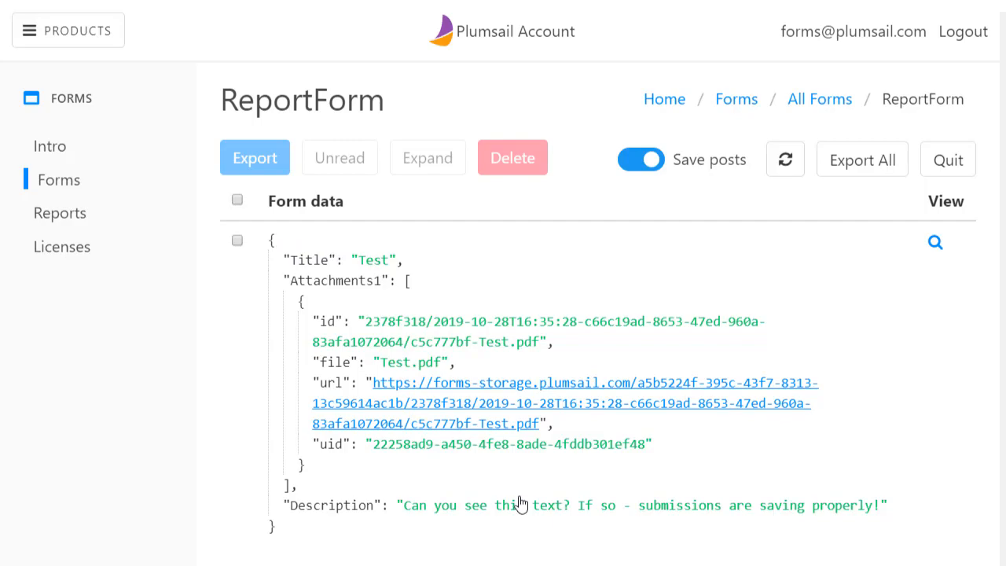
click(407, 426)
click(406, 416)
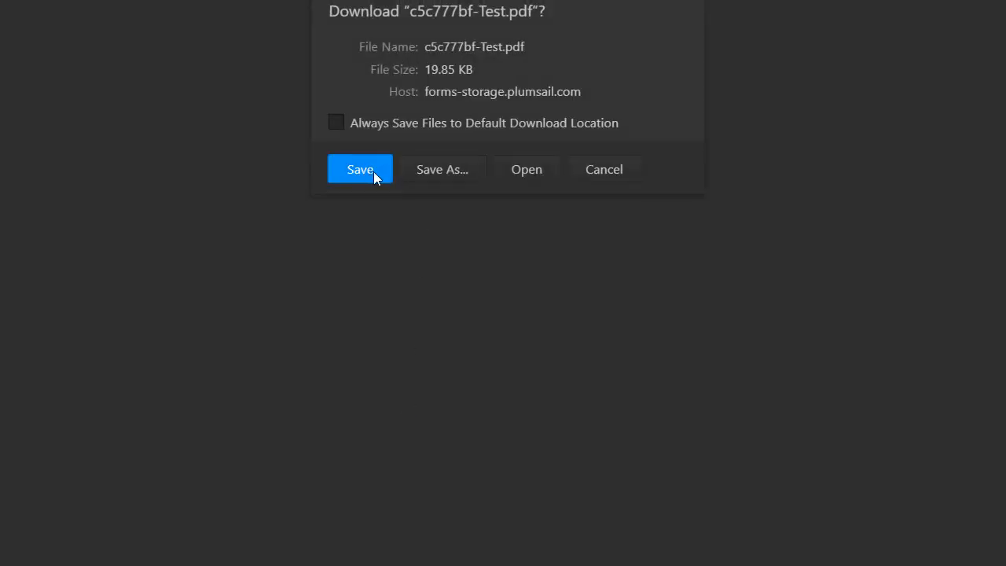
Open the downloaded Test.pdf, then export the Test submission as submissions_20191028164144428.csv
click(525, 172)
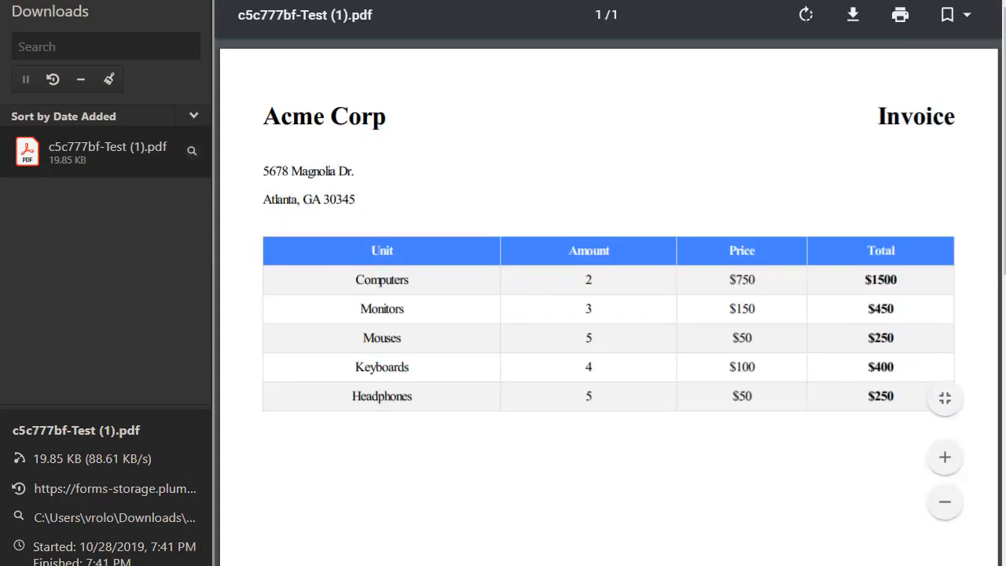
click(99, 1)
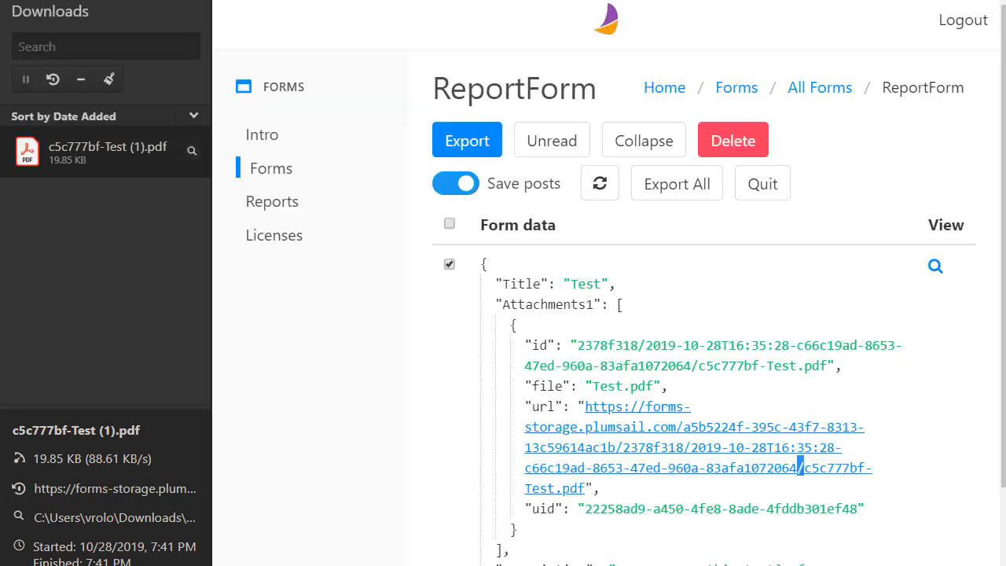
click(462, 140)
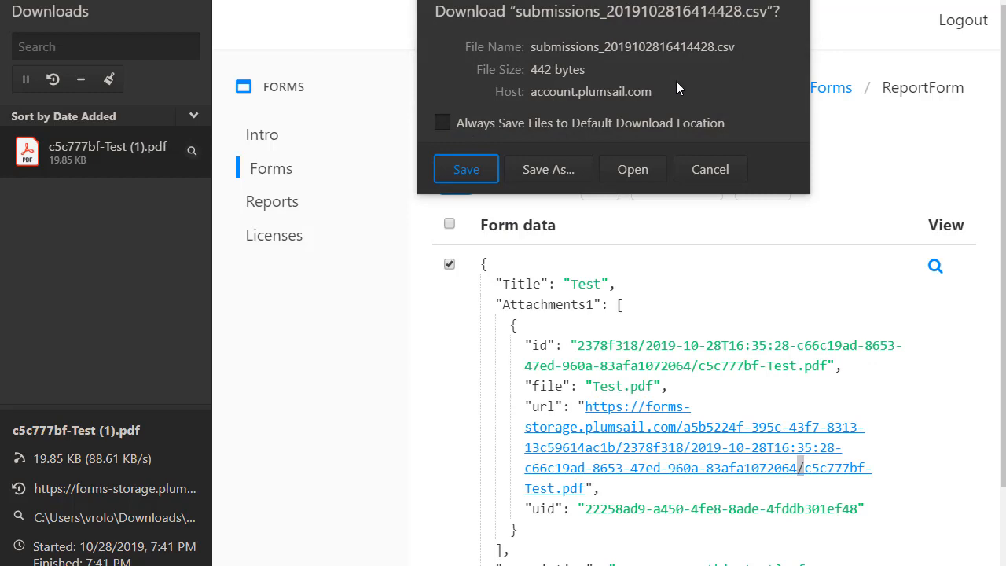
click(479, 168)
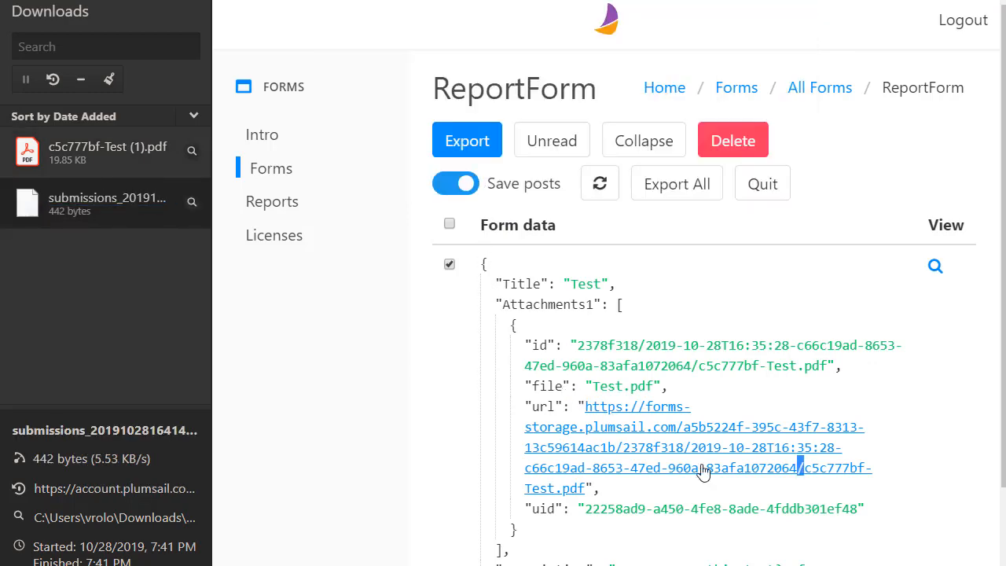